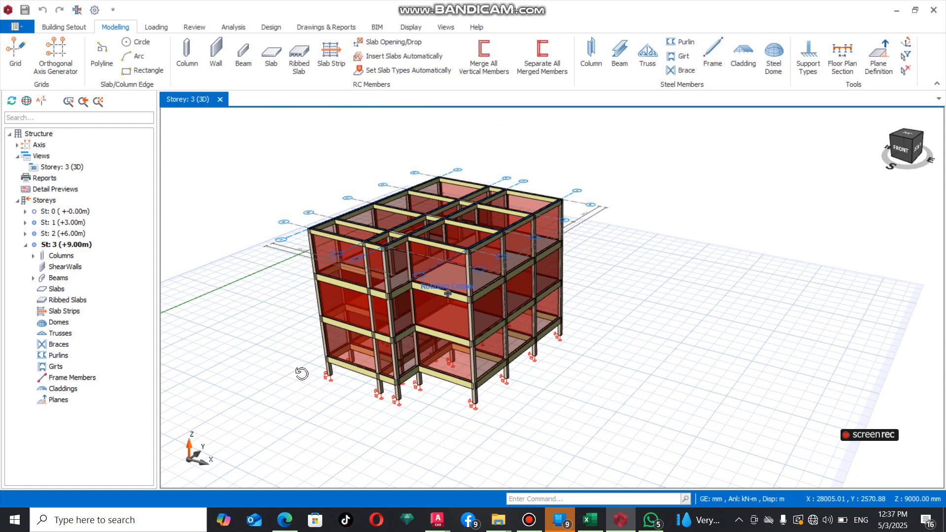
{"action": "left_click", "coordinate": [529, 520]}
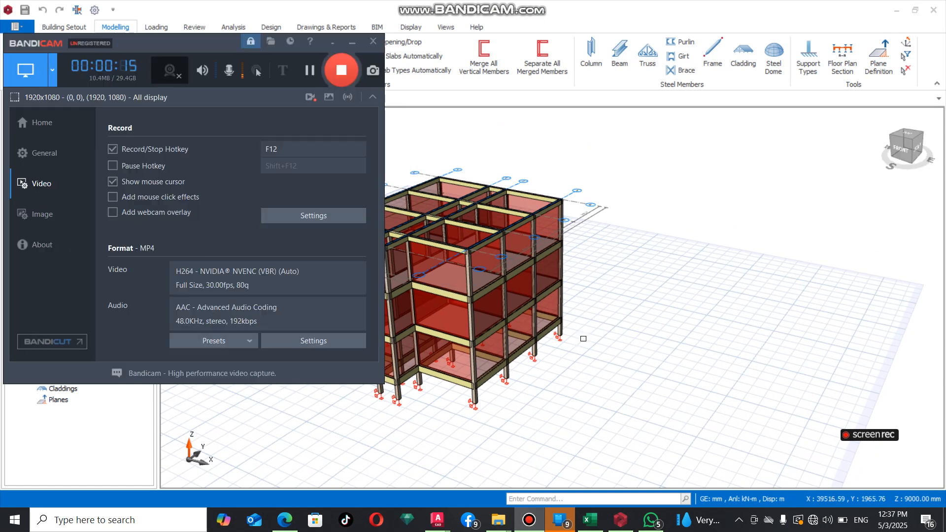
{"action": "left_click", "coordinate": [583, 338]}
{"action": "left_click", "coordinate": [528, 520]}
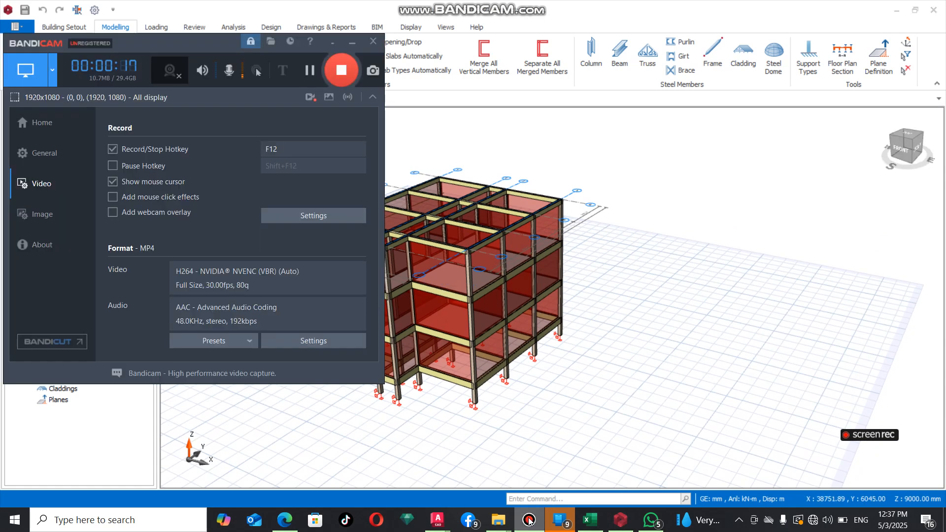
{"action": "left_click", "coordinate": [529, 520]}
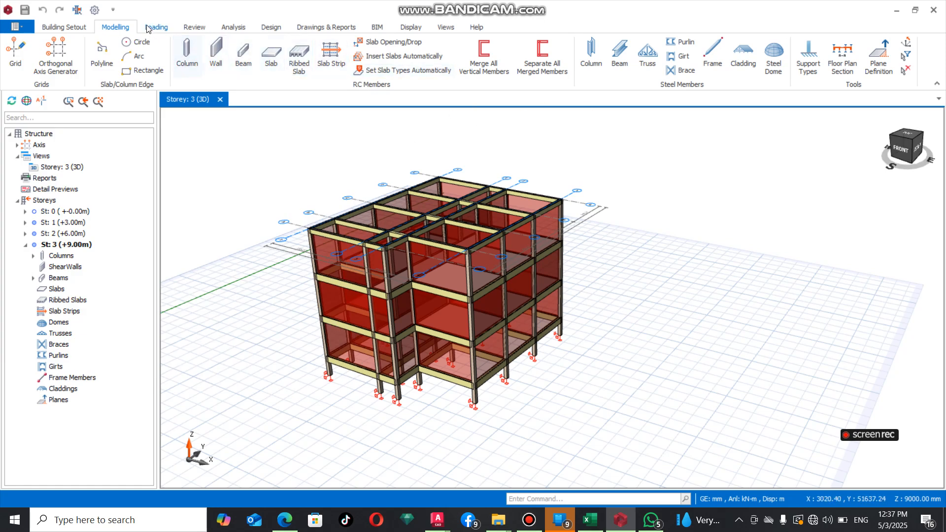
In the building analysis default materials, assign C20/25 concrete to the columns and apply it to all members of this material class.
{"action": "left_click", "coordinate": [233, 27]}
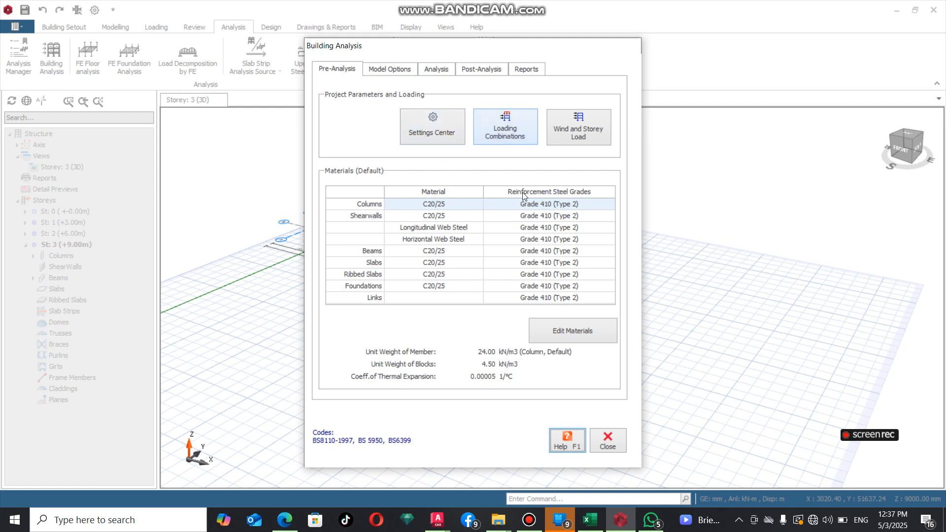
{"action": "left_click", "coordinate": [572, 334]}
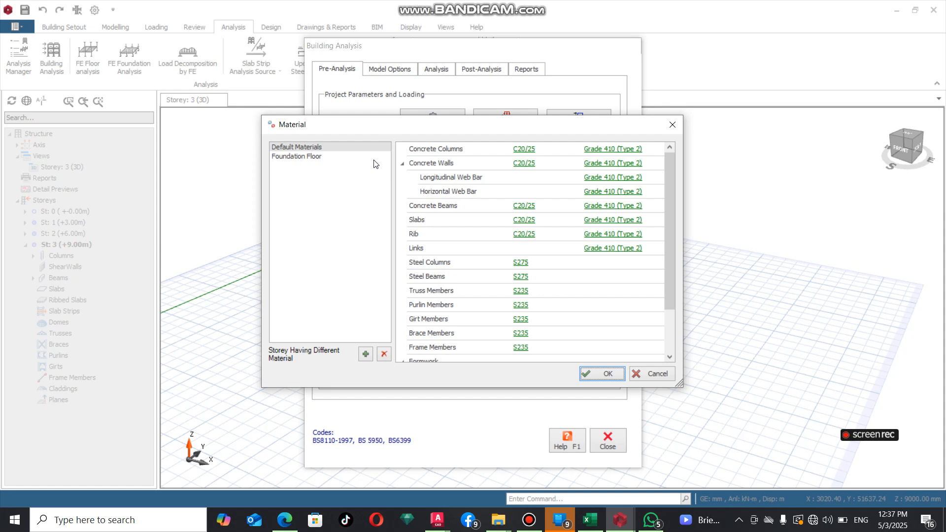
{"action": "left_click", "coordinate": [523, 153]}
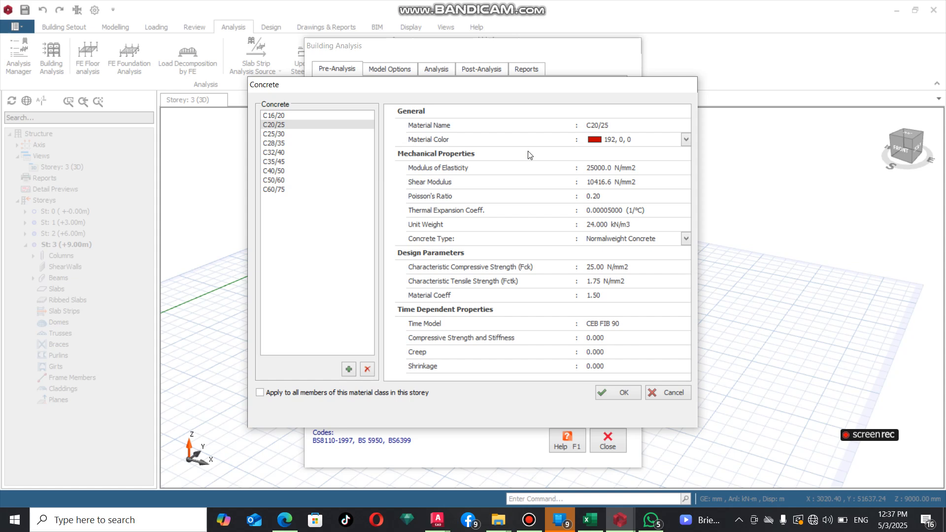
{"action": "left_click", "coordinate": [273, 124]}
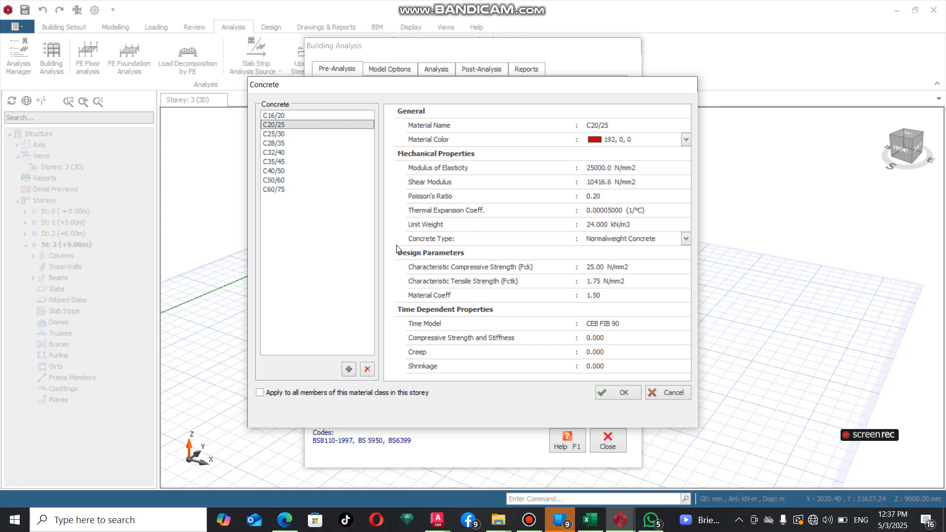
{"action": "left_click", "coordinate": [260, 394]}
{"action": "left_click", "coordinate": [620, 397]}
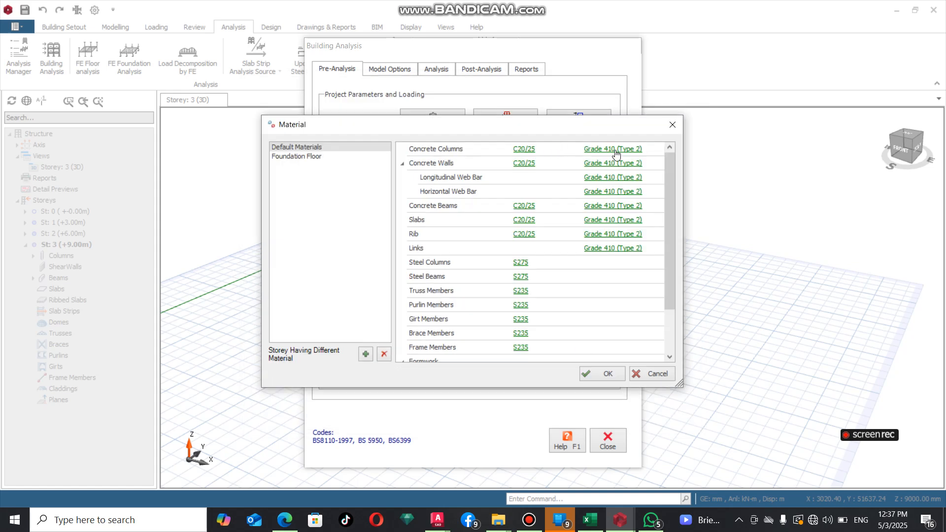
Choose Grade 460 (Type 2) as the concrete columns' rebar and open its table of rebar diameters.
{"action": "left_click", "coordinate": [611, 151]}
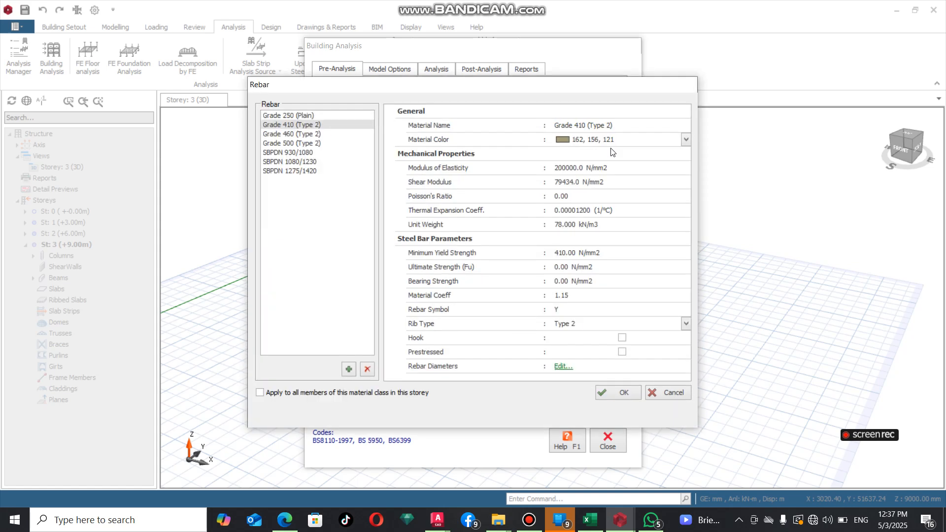
{"action": "left_click", "coordinate": [292, 135]}
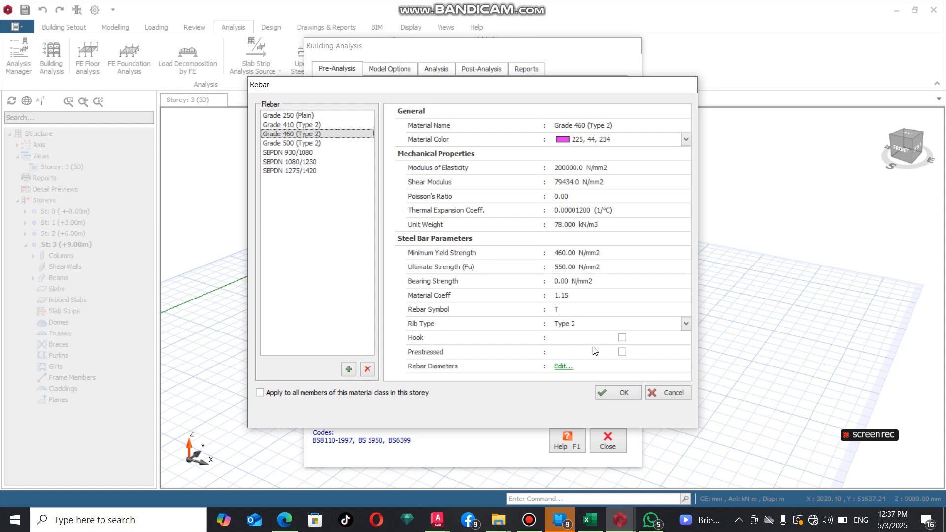
{"action": "left_click", "coordinate": [563, 366]}
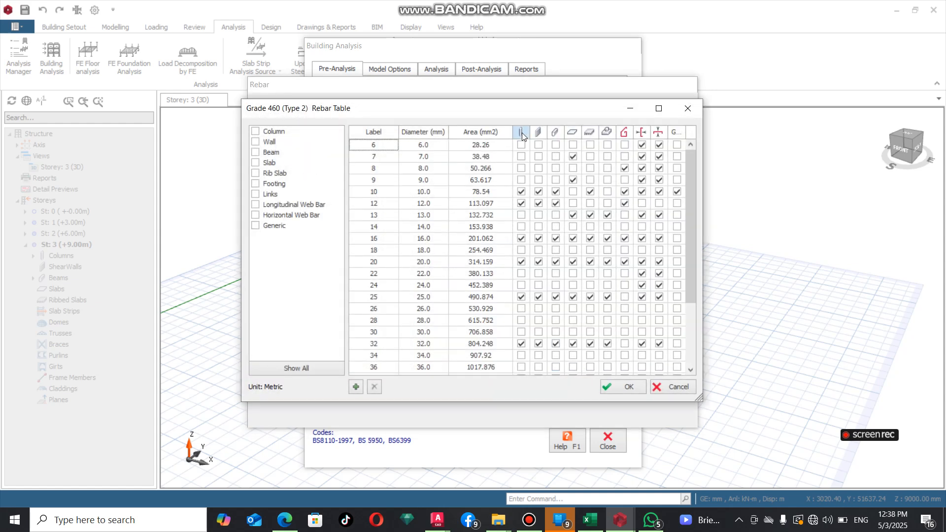
Limit the column bars to 12 and 16 mm by excluding the 10, 20, 25, 32 and 40 mm diameters.
{"action": "left_click", "coordinate": [521, 192]}
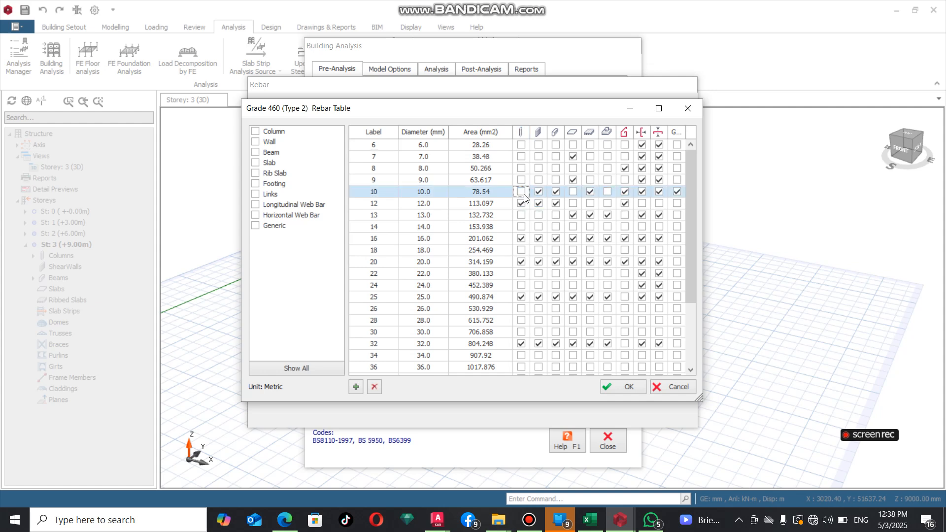
{"action": "left_click", "coordinate": [521, 204]}
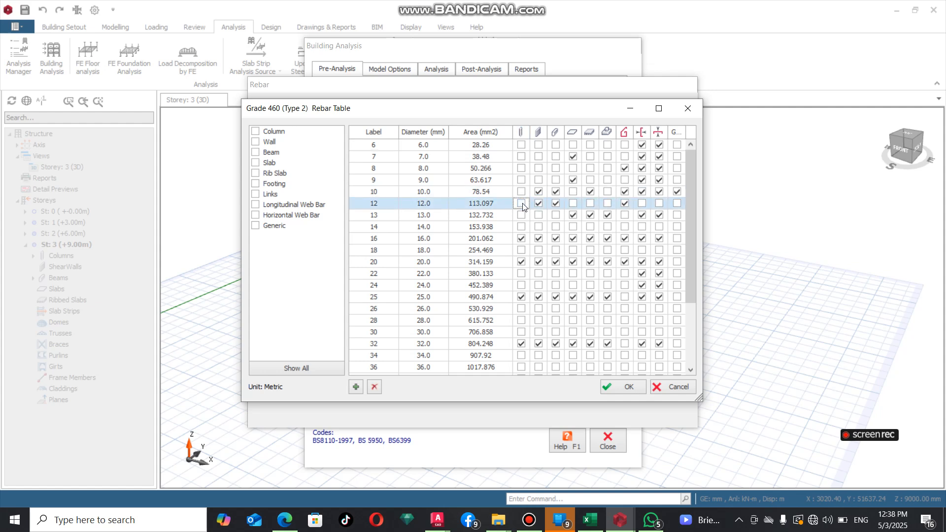
{"action": "left_click", "coordinate": [519, 238]}
{"action": "left_click", "coordinate": [521, 261]}
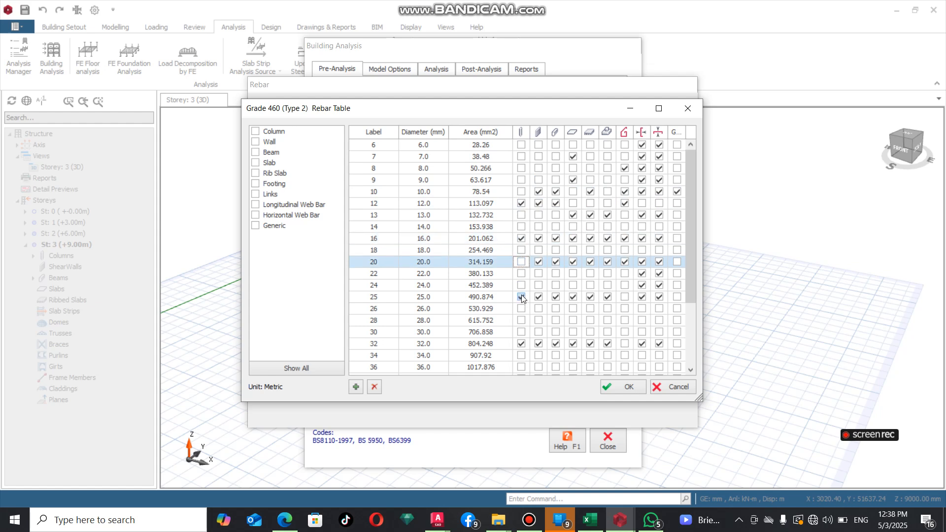
{"action": "left_click", "coordinate": [521, 296]}
{"action": "left_click", "coordinate": [522, 343]}
{"action": "scroll", "coordinate": [521, 345], "scroll_direction": "down", "scroll_amount": 3}
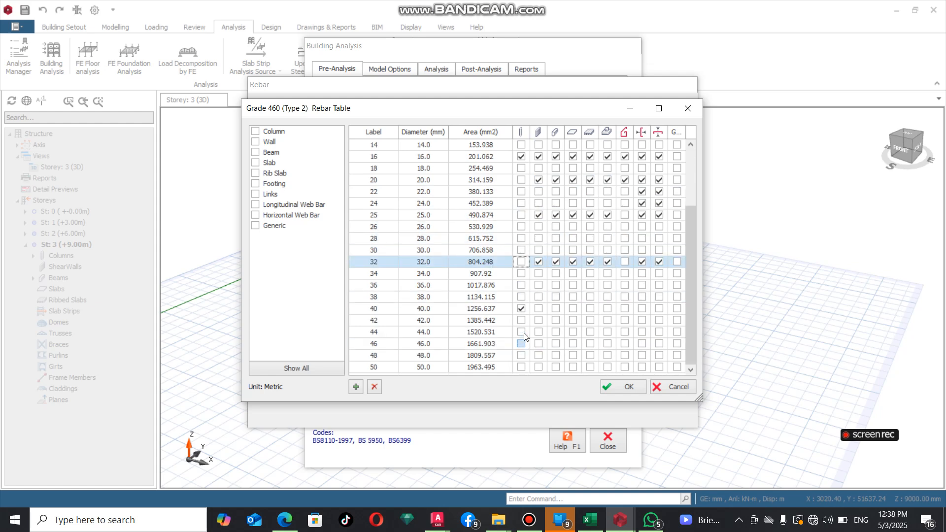
{"action": "left_click", "coordinate": [521, 309]}
{"action": "scroll", "coordinate": [524, 311], "scroll_direction": "up", "scroll_amount": 3}
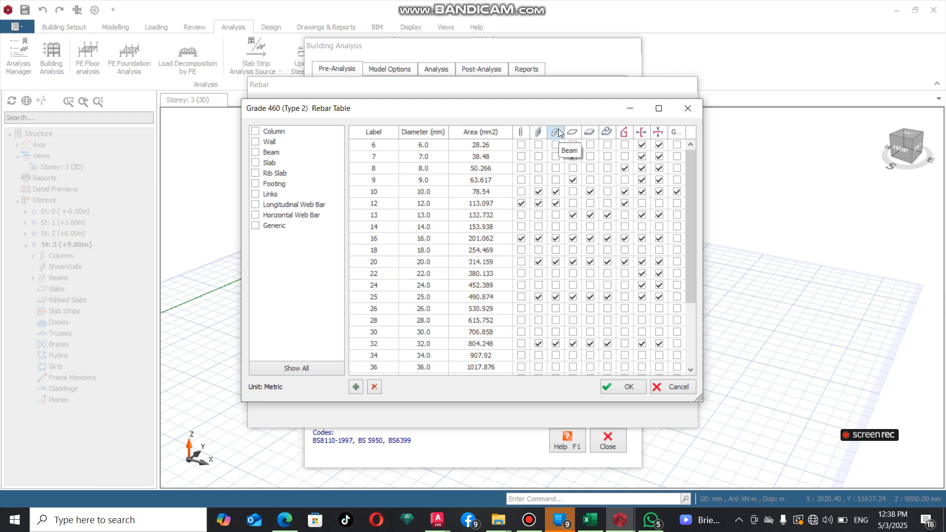
Limit the beam bars to 12 and 16 mm by excluding the 10, 20, 25 and 32 mm diameters.
{"action": "left_click", "coordinate": [556, 193]}
{"action": "left_click", "coordinate": [556, 203]}
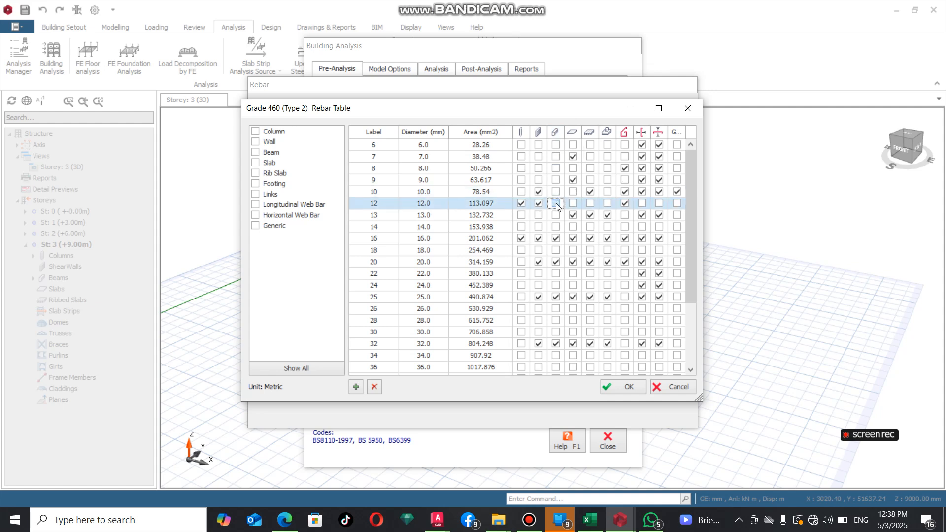
{"action": "left_click", "coordinate": [556, 239]}
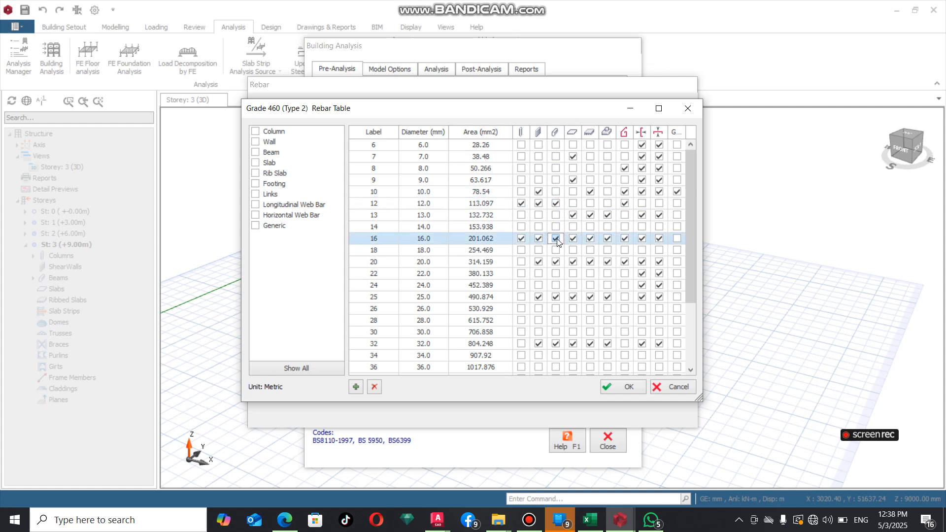
{"action": "left_click", "coordinate": [556, 262]}
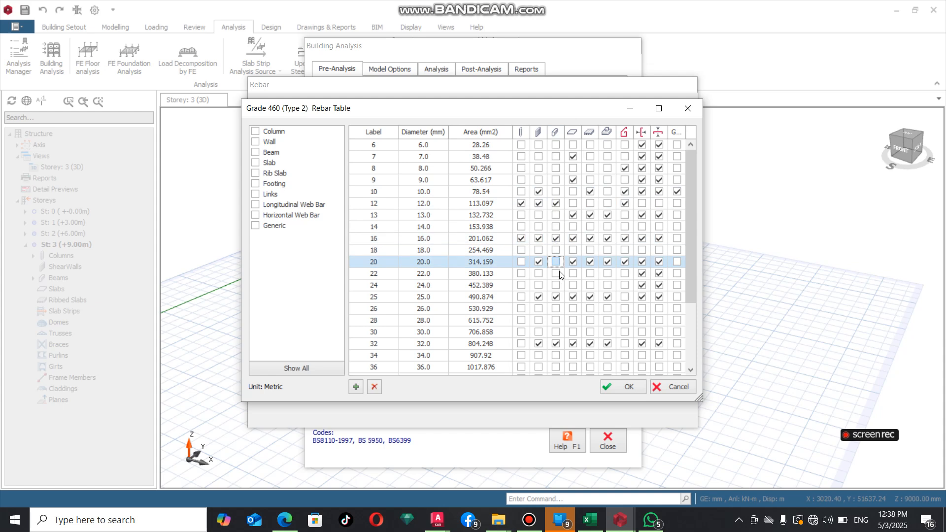
{"action": "left_click", "coordinate": [556, 297]}
{"action": "left_click", "coordinate": [556, 344]}
{"action": "scroll", "coordinate": [557, 347], "scroll_direction": "down", "scroll_amount": 3}
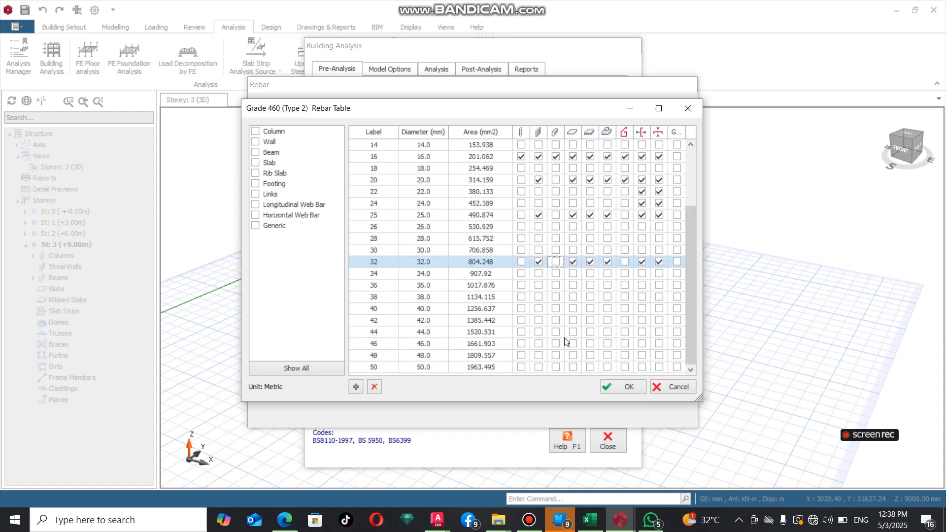
{"action": "scroll", "coordinate": [567, 341], "scroll_direction": "up", "scroll_amount": 3}
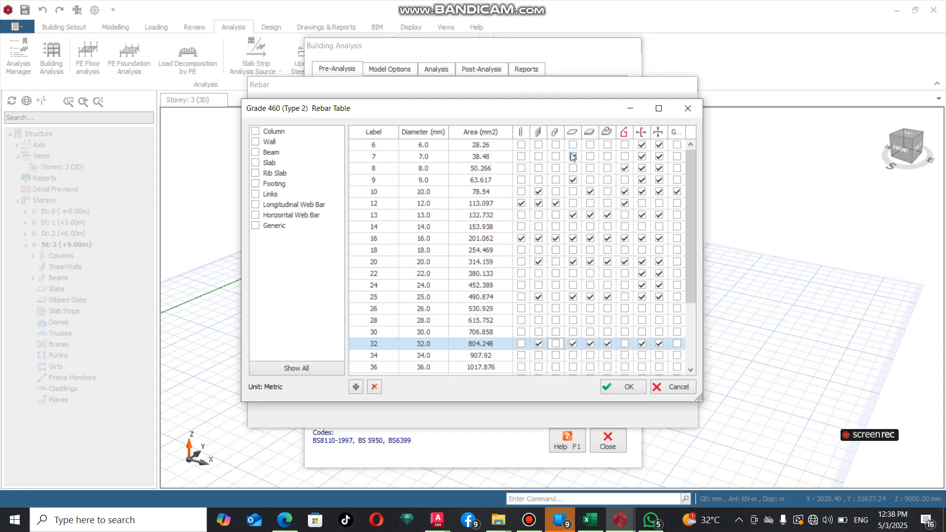
Allow only 8 and 10 mm bars for slabs, and exclude the 32 mm bar for rib slabs.
{"action": "left_click", "coordinate": [572, 156]}
{"action": "left_click", "coordinate": [573, 180]}
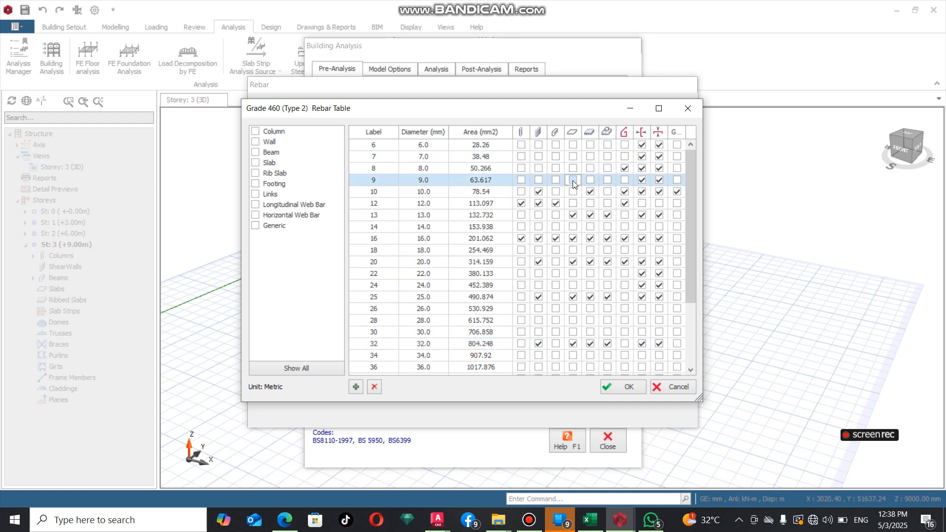
{"action": "left_click", "coordinate": [574, 192]}
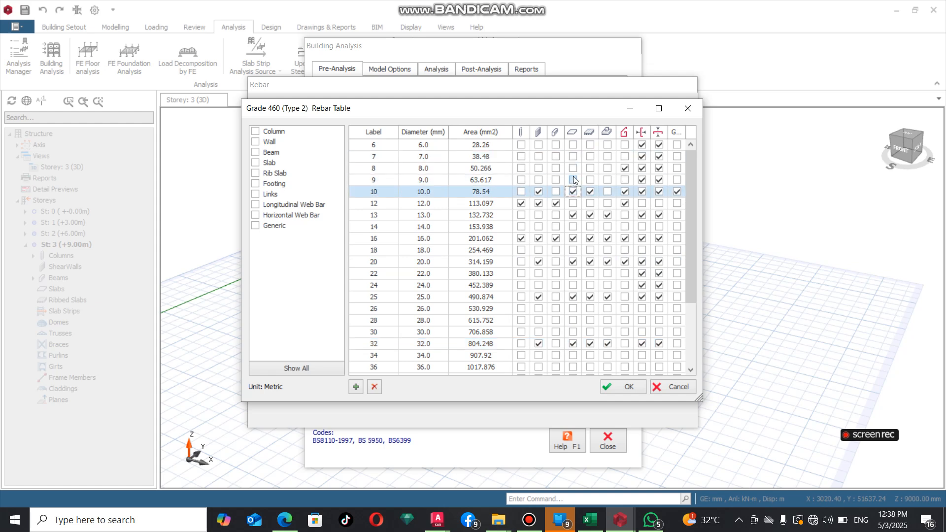
{"action": "left_click", "coordinate": [573, 168]}
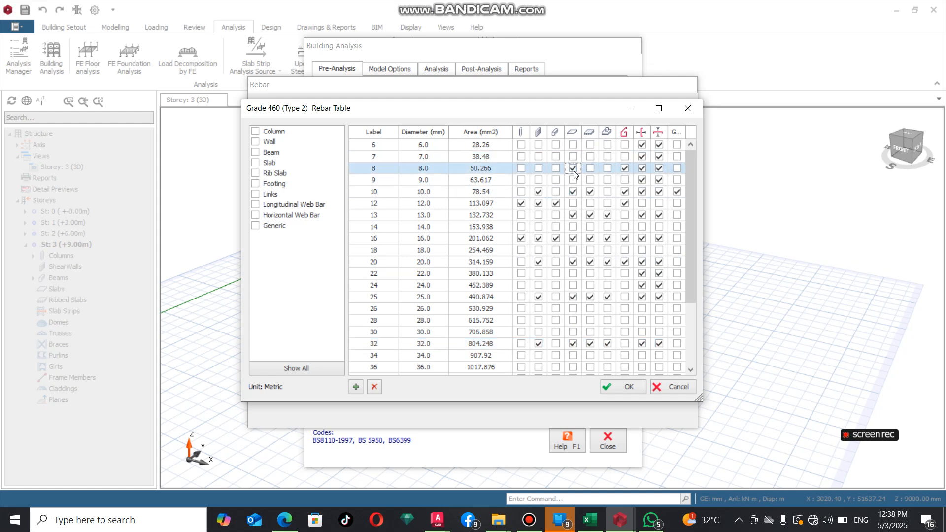
{"action": "left_click", "coordinate": [572, 215]}
{"action": "left_click", "coordinate": [573, 238]}
{"action": "left_click", "coordinate": [573, 262]}
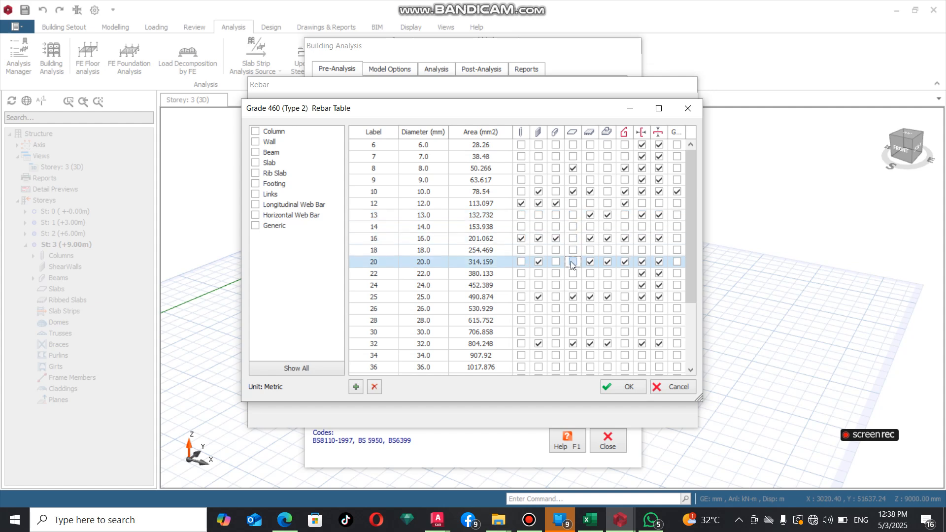
{"action": "left_click", "coordinate": [573, 297]}
{"action": "left_click", "coordinate": [573, 344]}
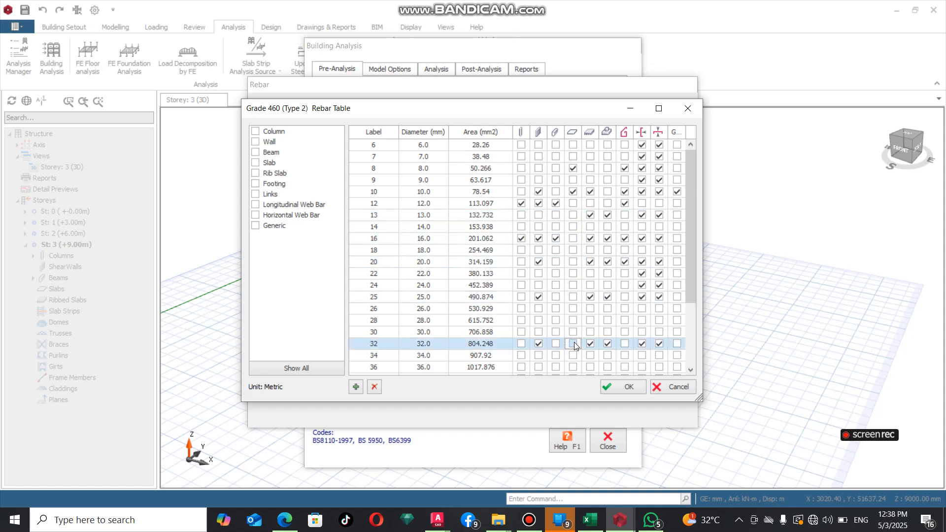
{"action": "scroll", "coordinate": [572, 340], "scroll_direction": "down", "scroll_amount": 3}
{"action": "scroll", "coordinate": [570, 308], "scroll_direction": "up", "scroll_amount": 3}
{"action": "left_click", "coordinate": [590, 332]}
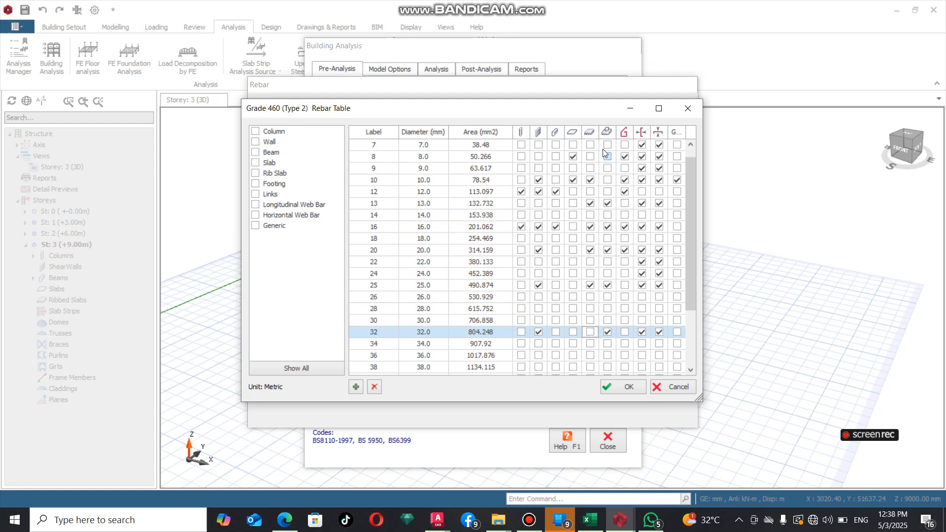
Limit the footing bars to 12 and 16 mm by enabling 12 mm and excluding 13, 20, 25 and 32 mm.
{"action": "scroll", "coordinate": [607, 137], "scroll_direction": "up", "scroll_amount": 1}
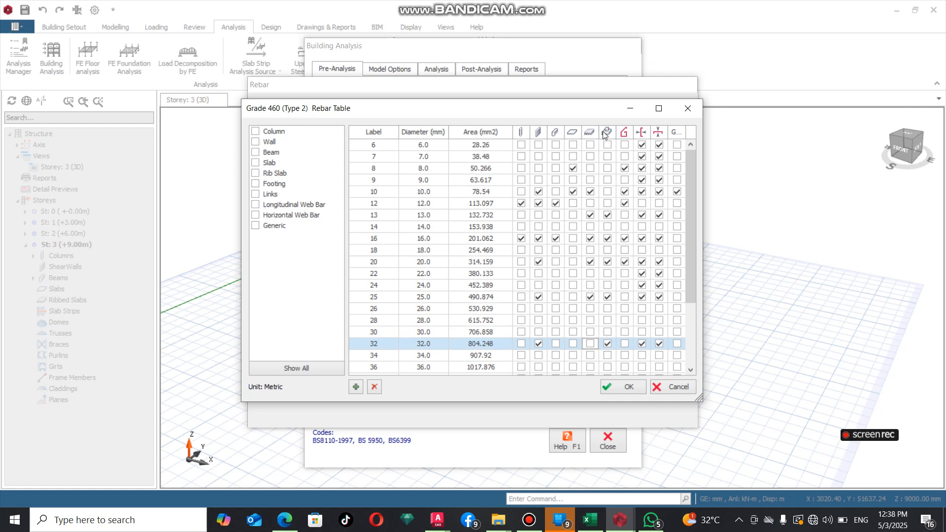
{"action": "left_click", "coordinate": [607, 215]}
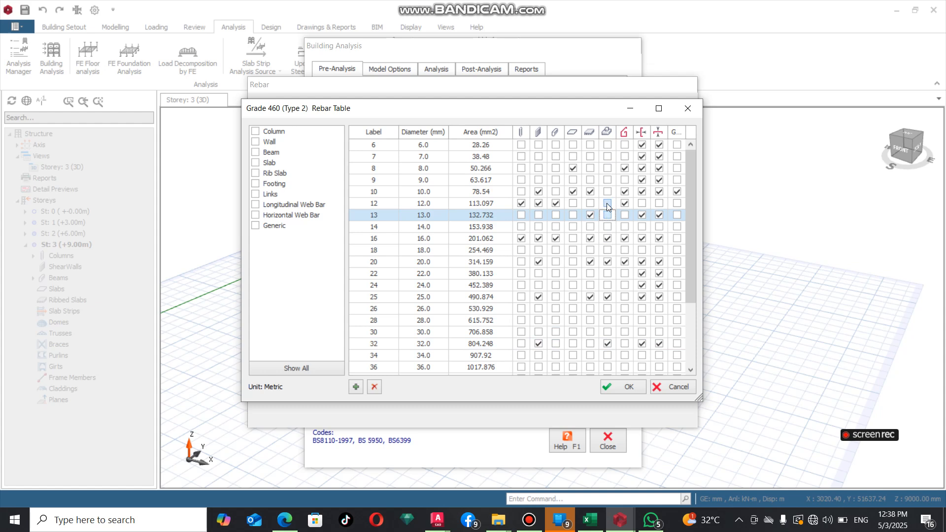
{"action": "left_click", "coordinate": [607, 204]}
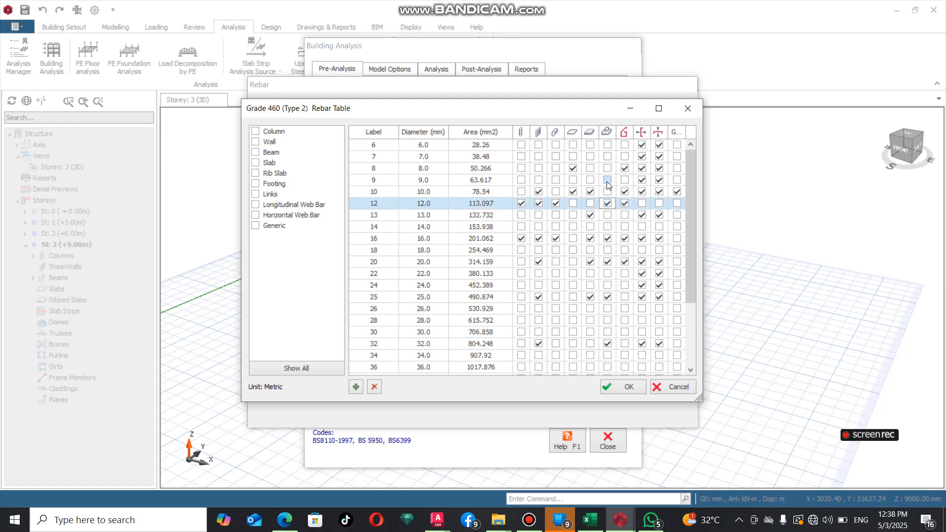
{"action": "left_click", "coordinate": [608, 238]}
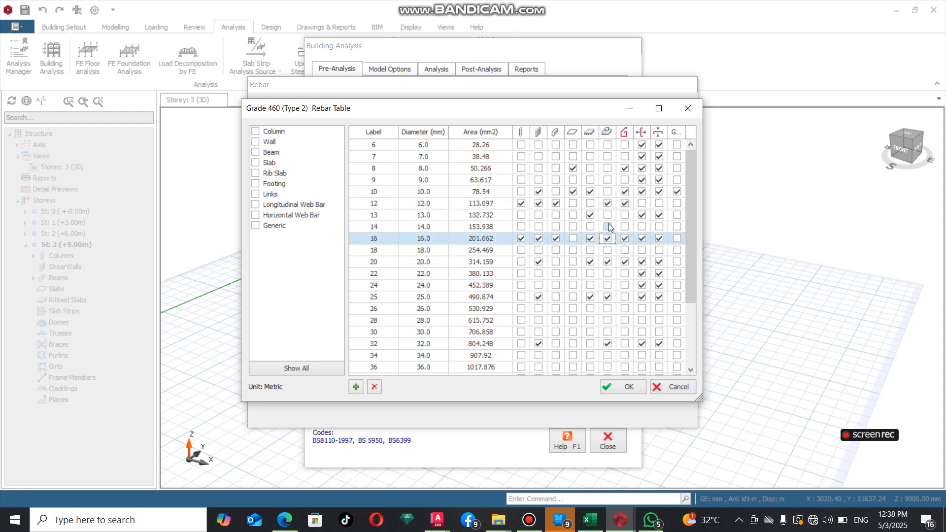
{"action": "left_click", "coordinate": [608, 226]}
{"action": "left_click", "coordinate": [608, 226]}
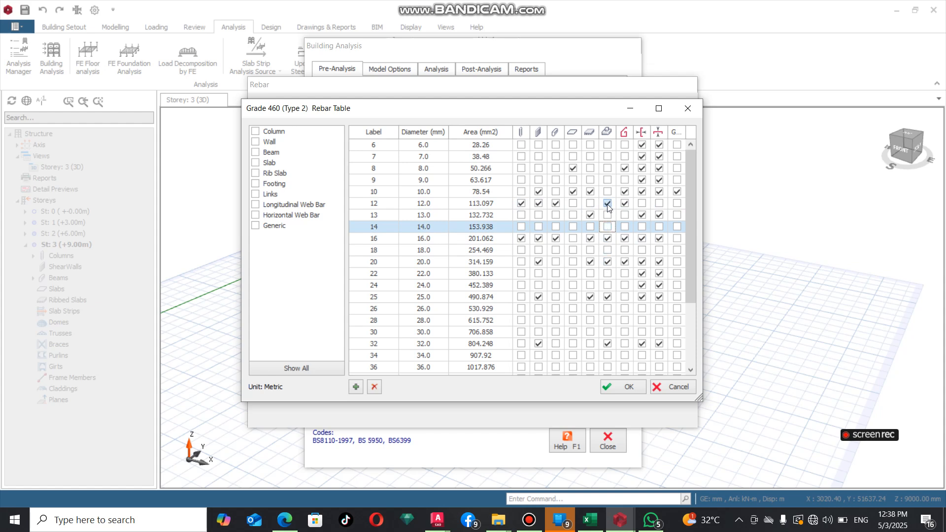
{"action": "left_click", "coordinate": [608, 204]}
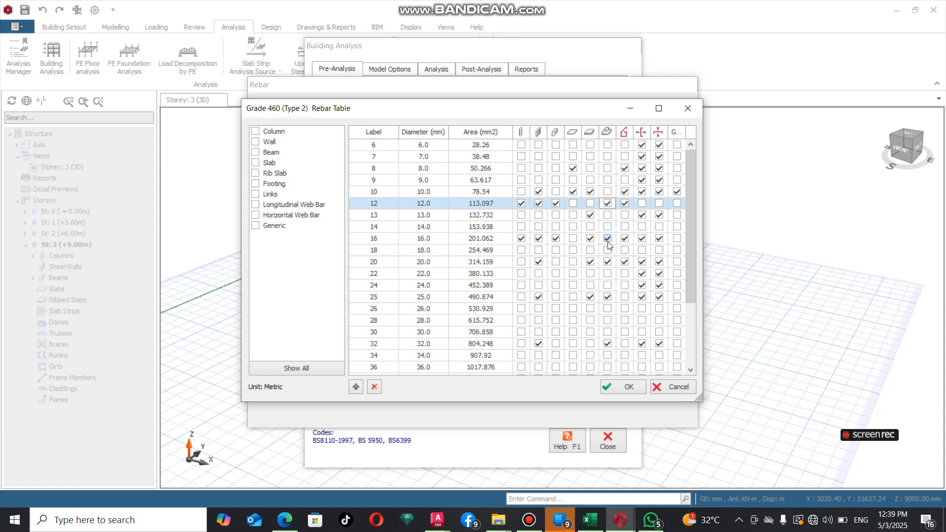
{"action": "left_click", "coordinate": [608, 262]}
{"action": "left_click", "coordinate": [608, 297]}
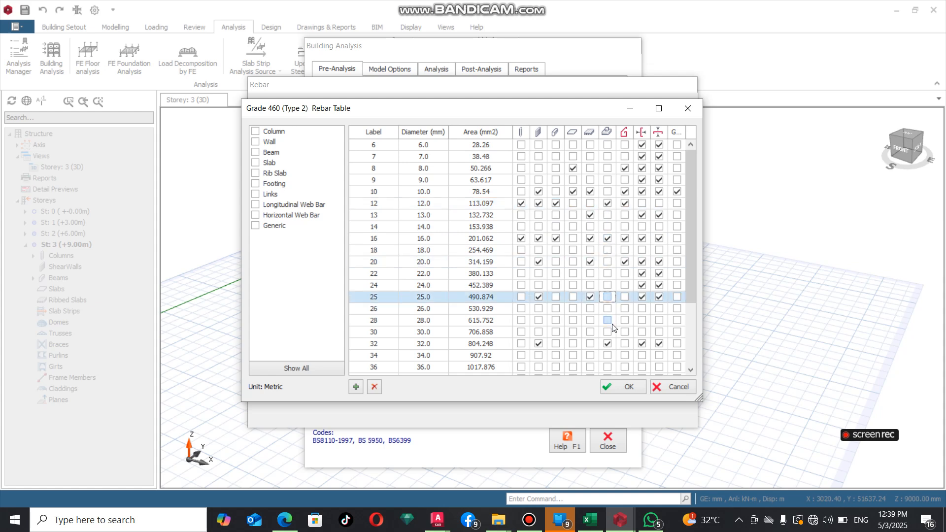
{"action": "left_click", "coordinate": [607, 343]}
{"action": "scroll", "coordinate": [609, 344], "scroll_direction": "down", "scroll_amount": 3}
{"action": "scroll", "coordinate": [610, 345], "scroll_direction": "up", "scroll_amount": 3}
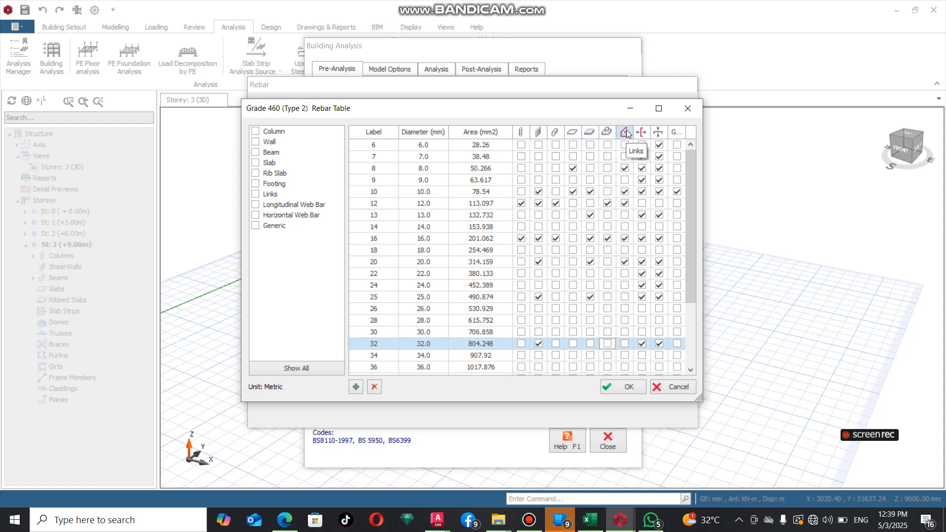
Limit the link bars to 8 and 10 mm by excluding 12, 16 and 20 mm, and accept the rebar table.
{"action": "left_click", "coordinate": [625, 180]}
{"action": "left_click", "coordinate": [625, 192]}
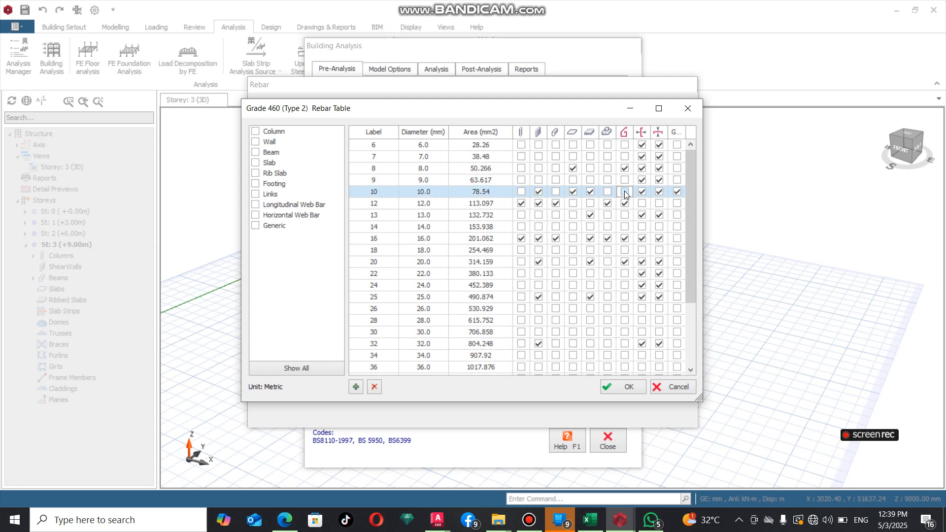
{"action": "left_click", "coordinate": [625, 203]}
{"action": "left_click", "coordinate": [625, 238]}
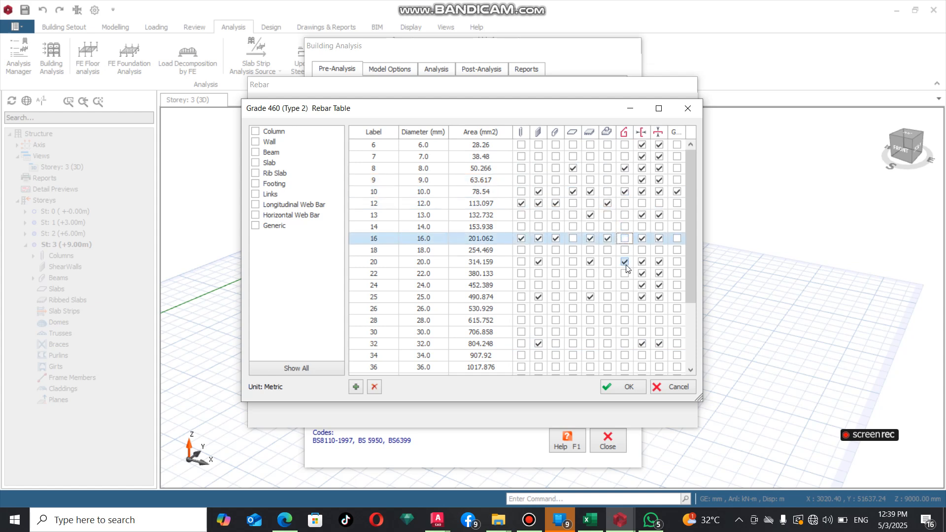
{"action": "left_click", "coordinate": [625, 262]}
{"action": "scroll", "coordinate": [627, 267], "scroll_direction": "down", "scroll_amount": 3}
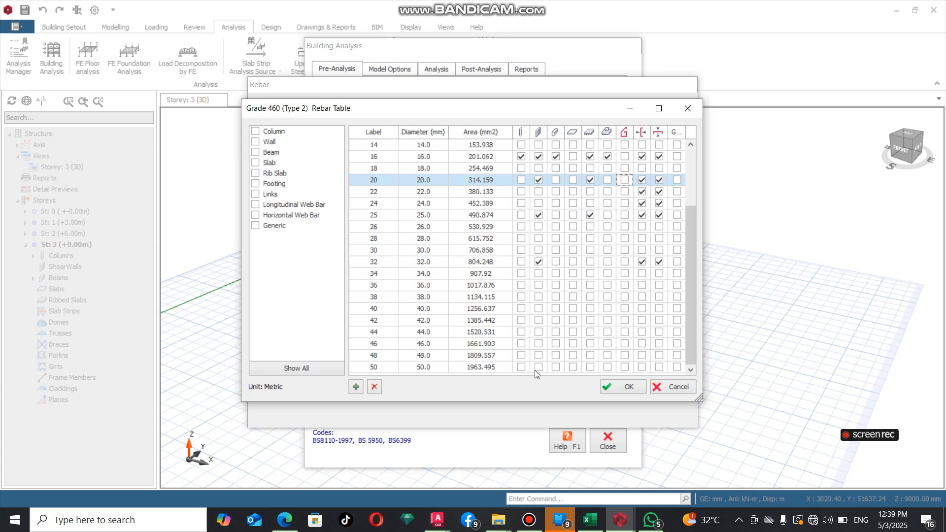
{"action": "left_click", "coordinate": [613, 386]}
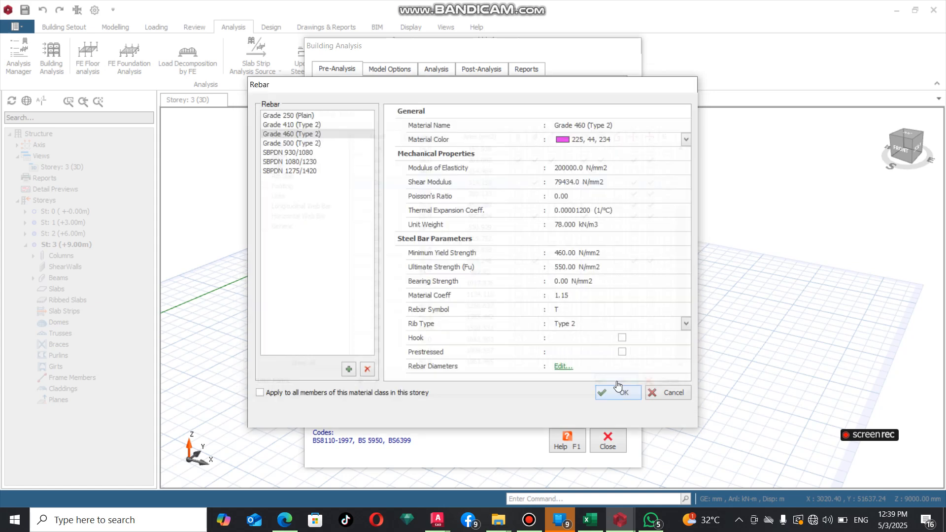
Apply the Grade 460 (Type 2) rebar to all members of this material class in the storey and accept the default materials.
{"action": "left_click", "coordinate": [276, 392]}
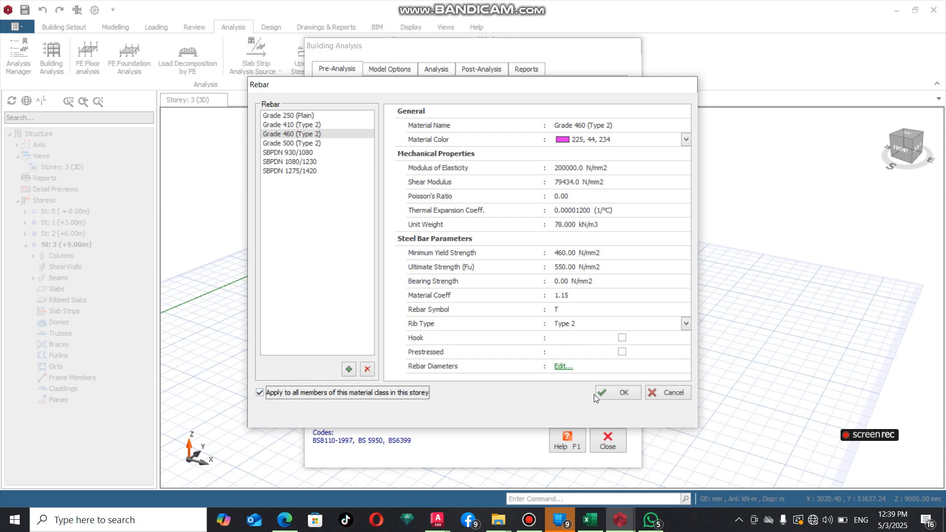
{"action": "left_click", "coordinate": [614, 393]}
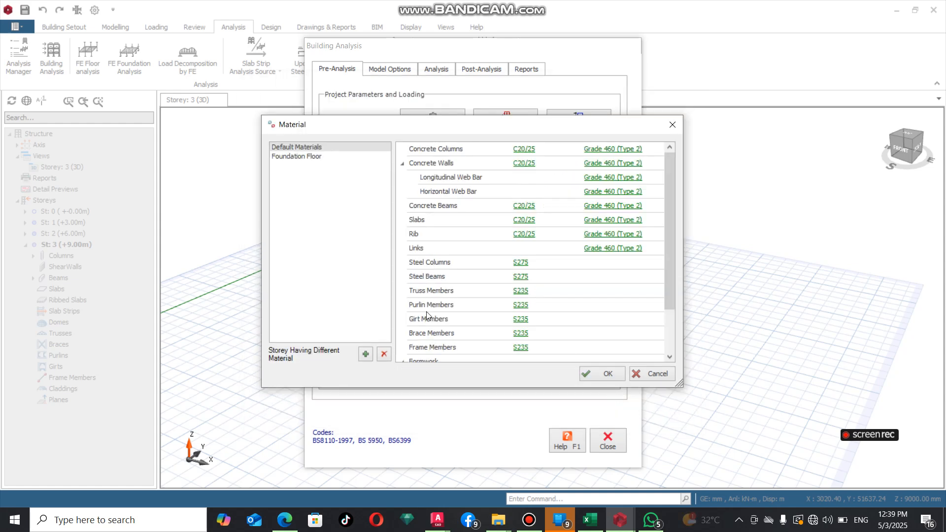
{"action": "left_click", "coordinate": [616, 378]}
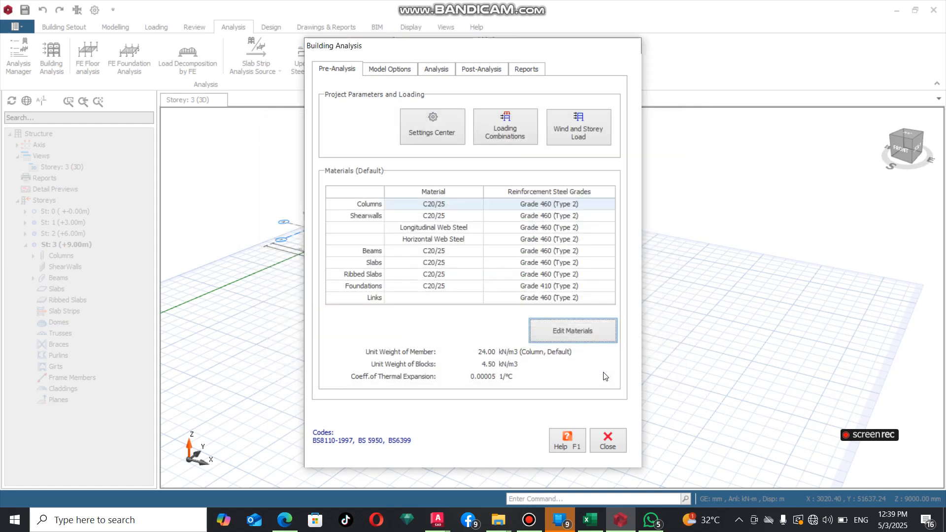
Set the lean concrete thickness to 75 mm in the project's general foundation settings.
{"action": "left_click", "coordinate": [426, 126]}
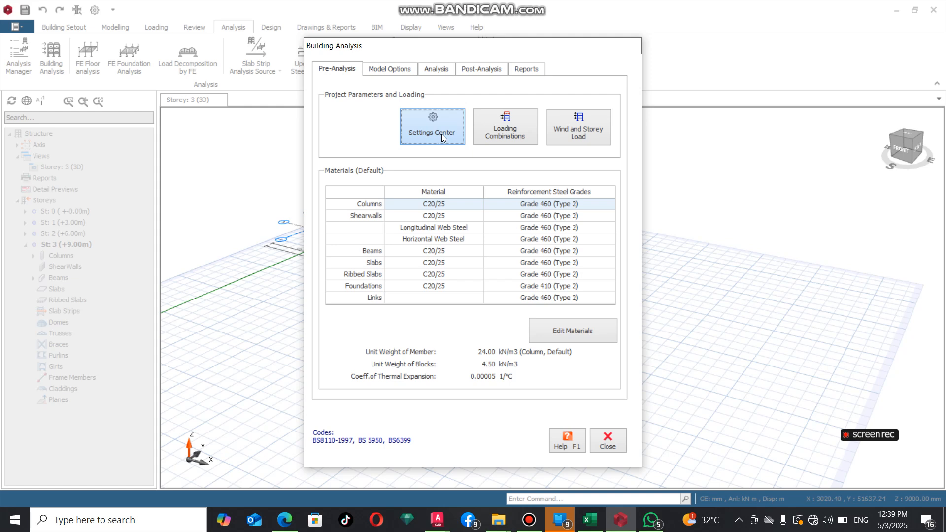
{"action": "left_click", "coordinate": [442, 134]}
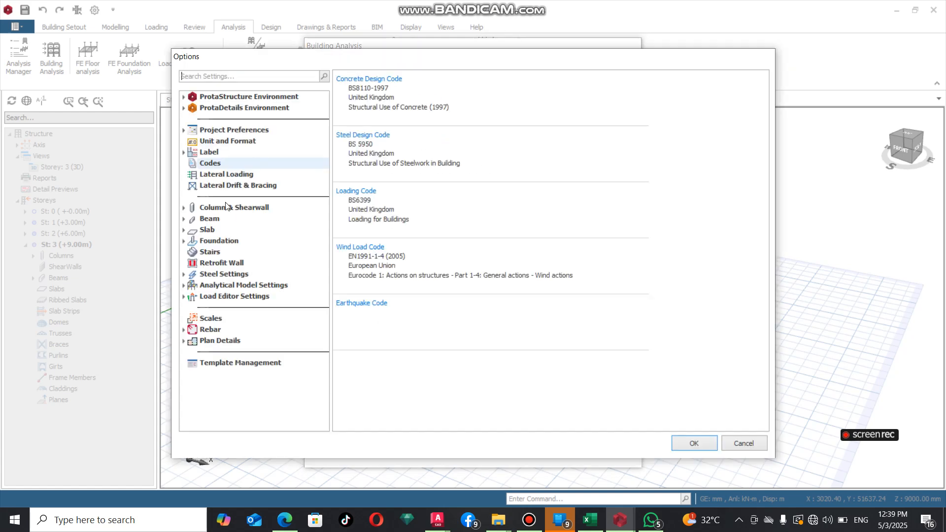
{"action": "left_click", "coordinate": [184, 242]}
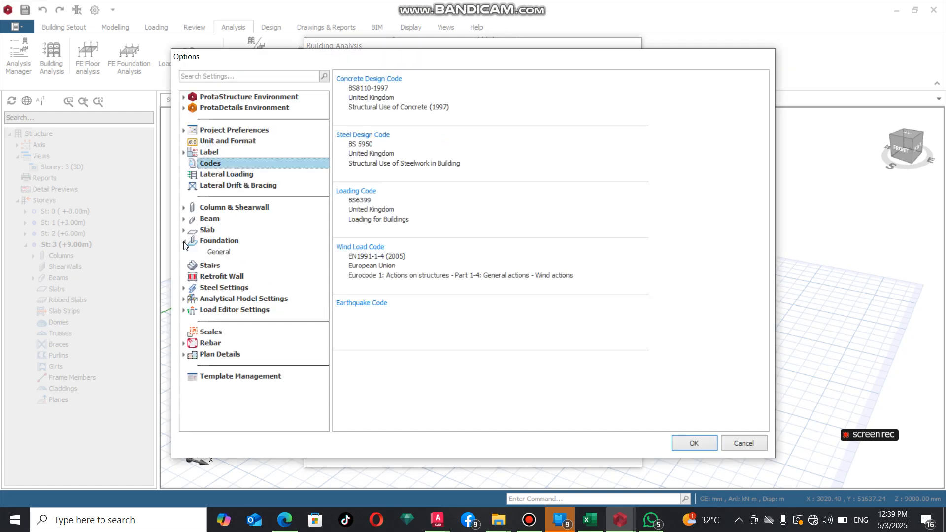
{"action": "left_click", "coordinate": [216, 253]}
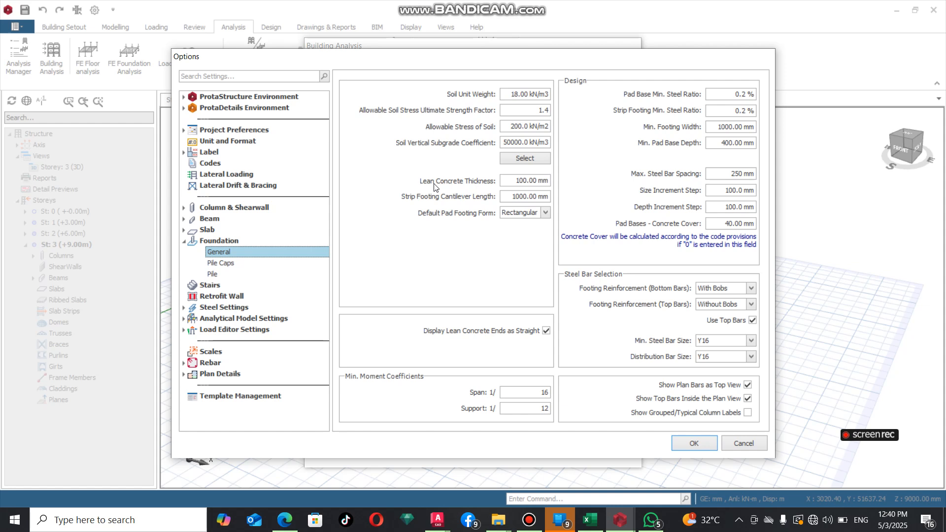
{"action": "double_click", "coordinate": [524, 182]}
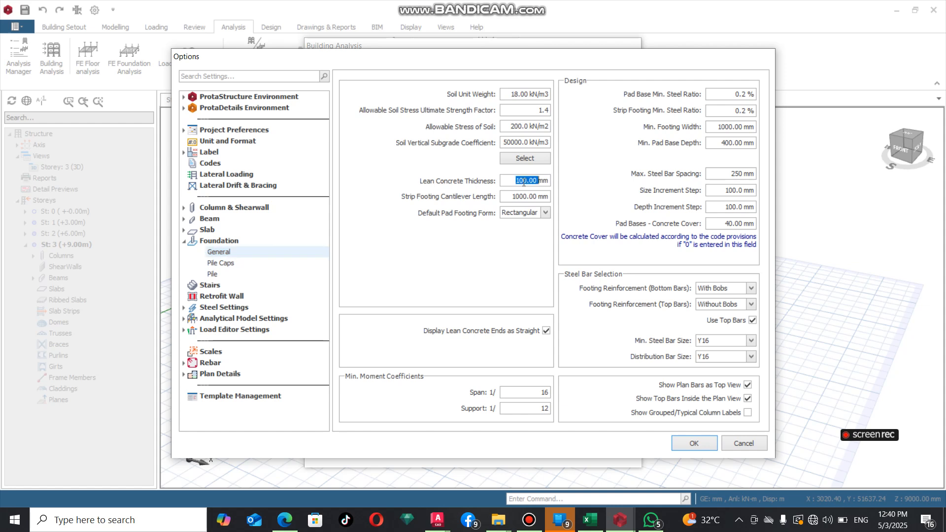
{"action": "type", "text": "75"}
{"action": "left_click", "coordinate": [512, 197]}
Set the minimum footing width to 1200 mm and the minimum pad base depth to 250 mm.
{"action": "double_click", "coordinate": [731, 128]}
{"action": "type", "text": "1200"}
{"action": "double_click", "coordinate": [729, 143]}
{"action": "type", "text": "250.00"}
Disable footing top bars, plan bars shown as top view and top bars inside the plan view, keeping Y16 as the minimum bar size.
{"action": "left_click", "coordinate": [753, 320]}
{"action": "left_click", "coordinate": [748, 385]}
{"action": "left_click", "coordinate": [748, 398]}
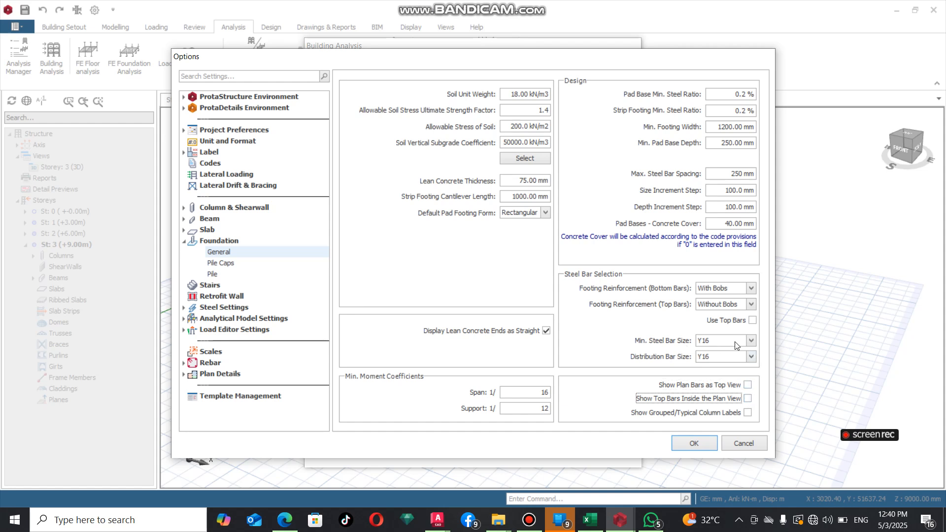
{"action": "left_click", "coordinate": [751, 340]}
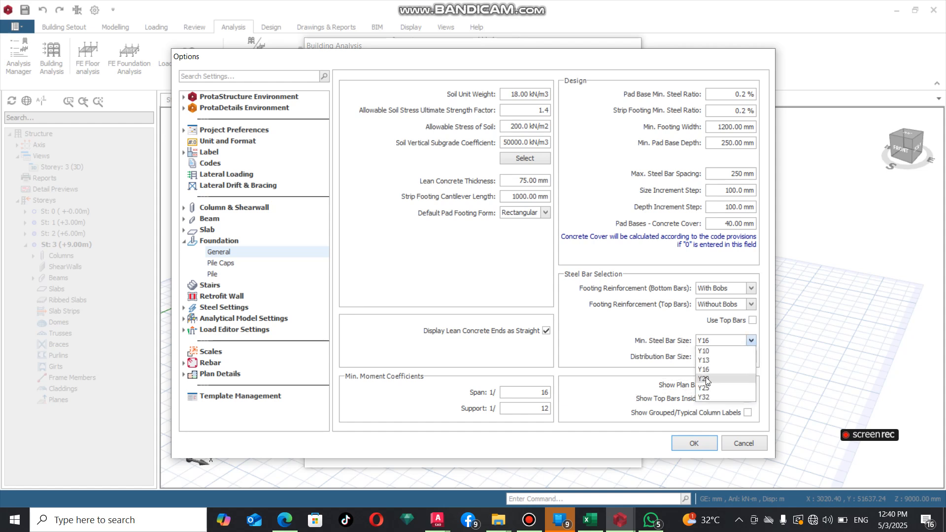
{"action": "left_click", "coordinate": [720, 341]}
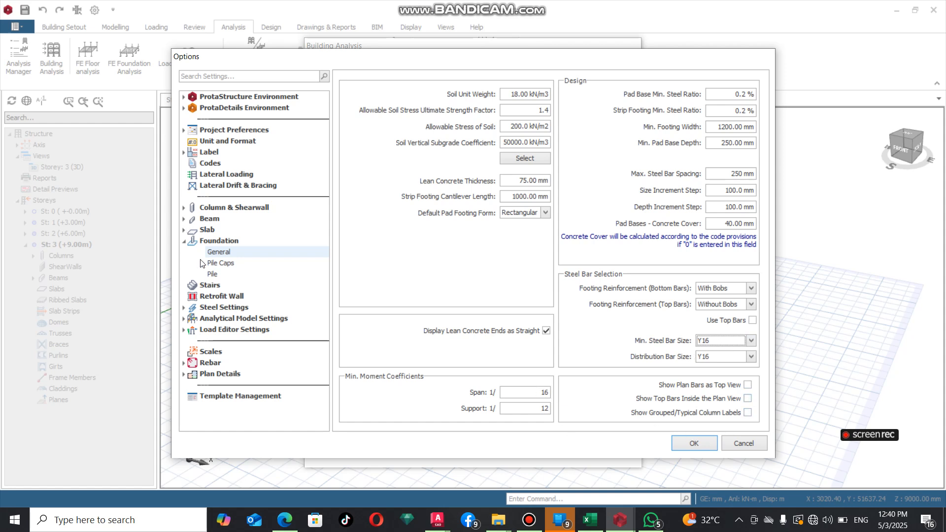
In the slab rebar settings, keep T8 as the minimum bar size and reduce the maximum bar spacing.
{"action": "left_click", "coordinate": [185, 230]}
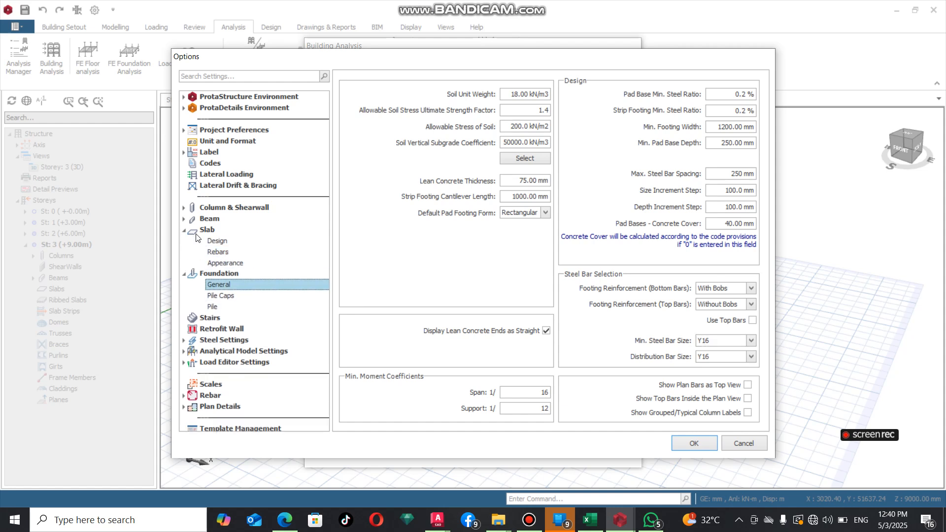
{"action": "left_click", "coordinate": [218, 247]}
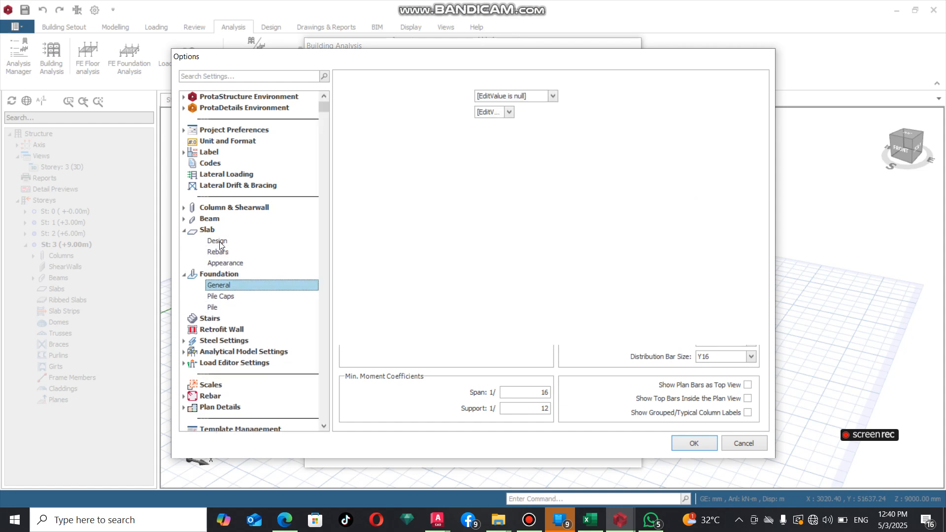
{"action": "left_click", "coordinate": [218, 241]}
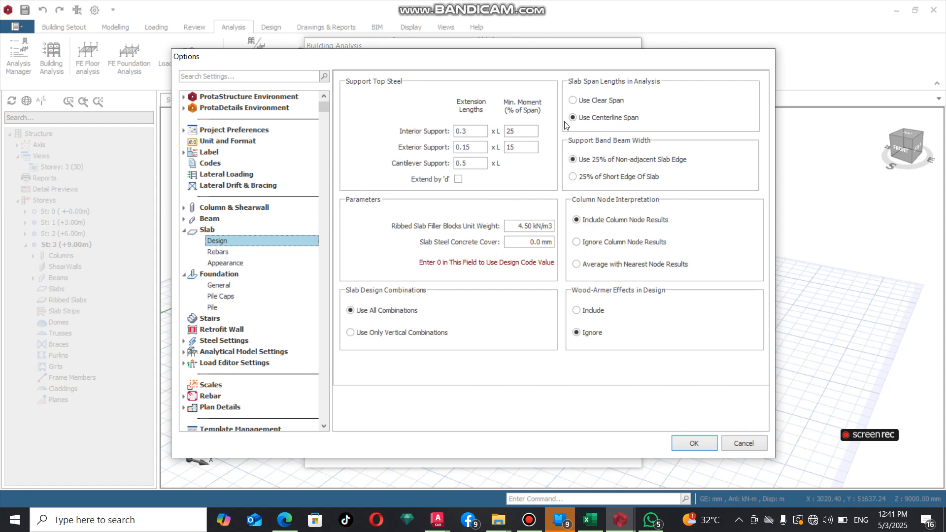
{"action": "left_click", "coordinate": [209, 253]}
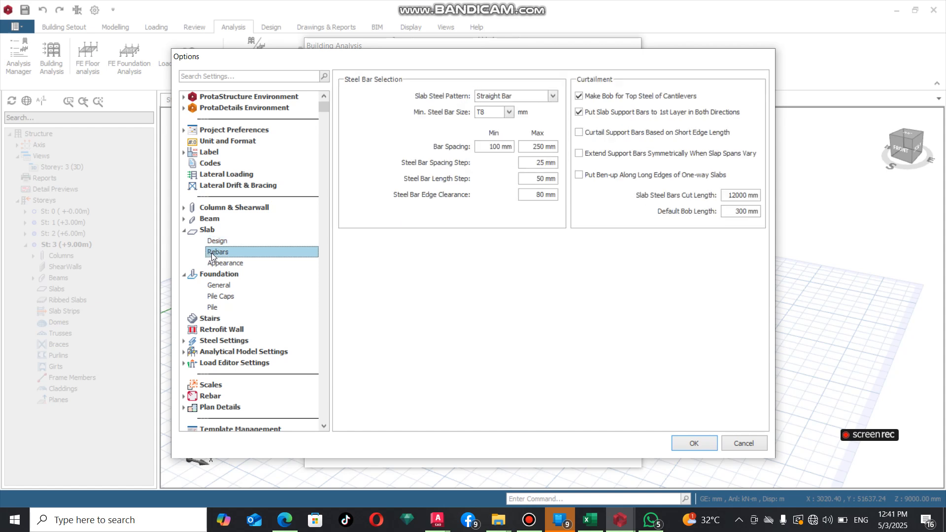
{"action": "left_click", "coordinate": [508, 112]}
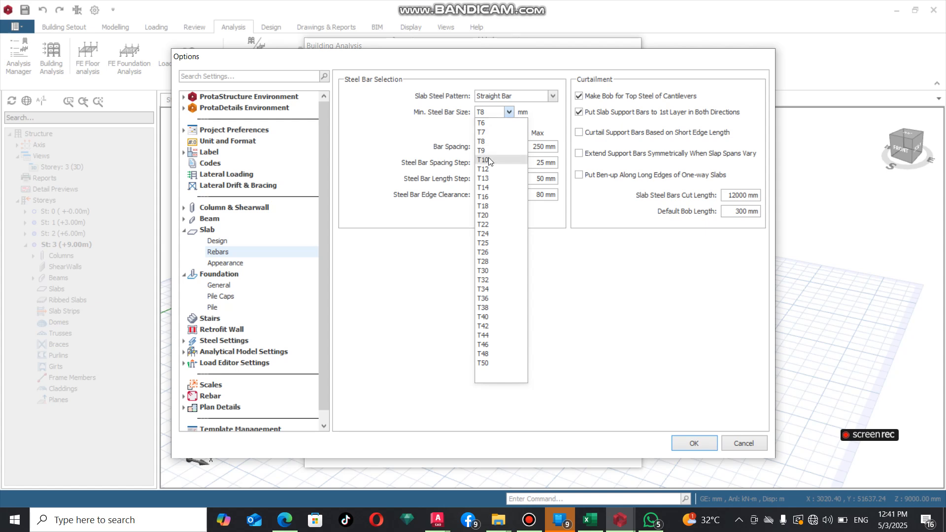
{"action": "left_click", "coordinate": [486, 141]}
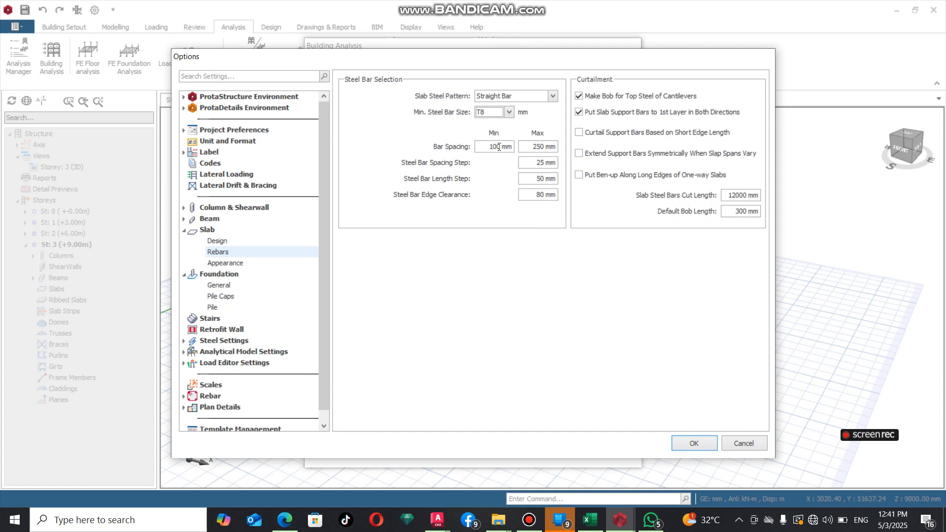
{"action": "double_click", "coordinate": [538, 147]}
{"action": "type", "text": "20"}
Enable showing the number of bars in the bar label in the slab appearance settings.
{"action": "left_click", "coordinate": [224, 263]}
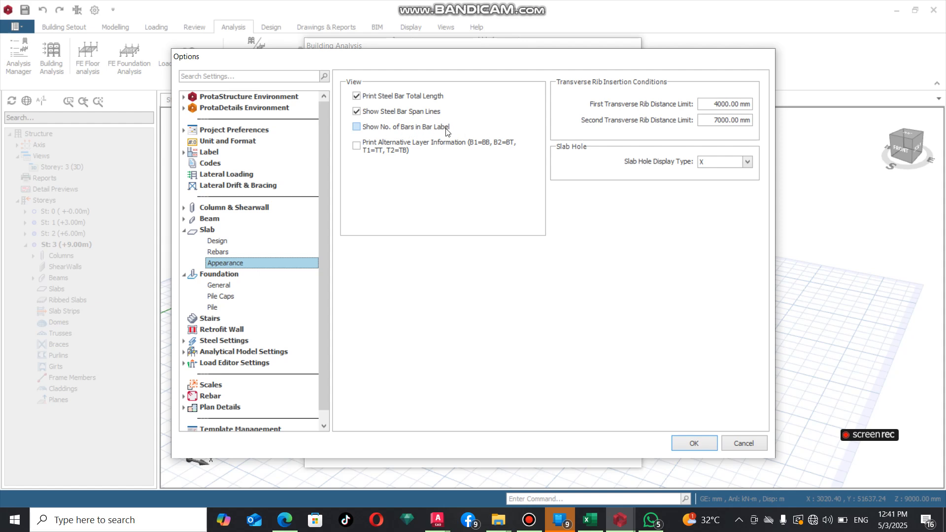
{"action": "left_click", "coordinate": [358, 127]}
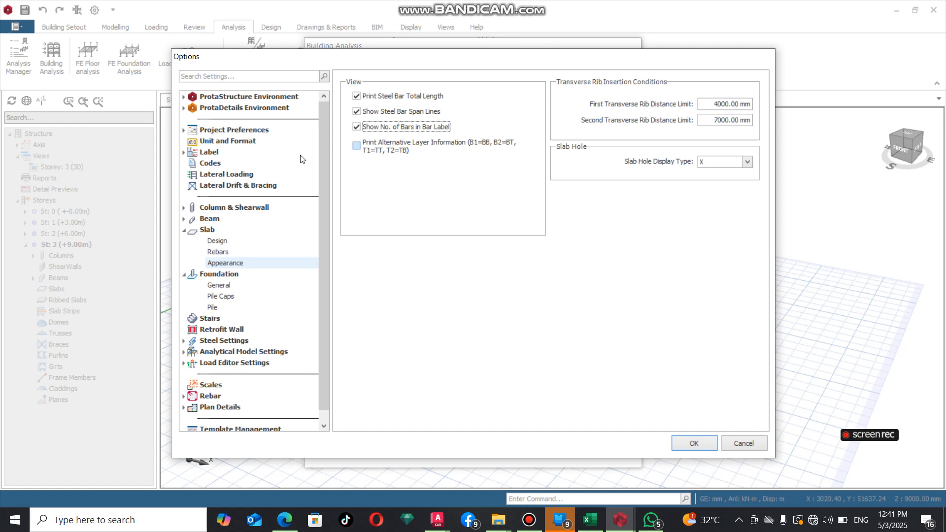
{"action": "left_click", "coordinate": [203, 241]}
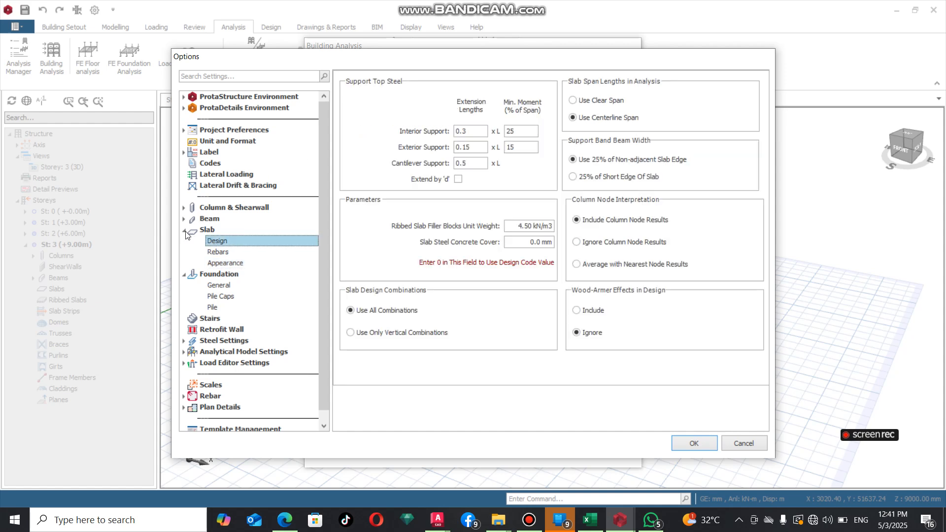
{"action": "left_click", "coordinate": [185, 230]}
{"action": "left_click", "coordinate": [184, 231]}
Set the maximum support and maximum span link spacing to 200 mm in the floor beam parameters.
{"action": "left_click", "coordinate": [184, 219]}
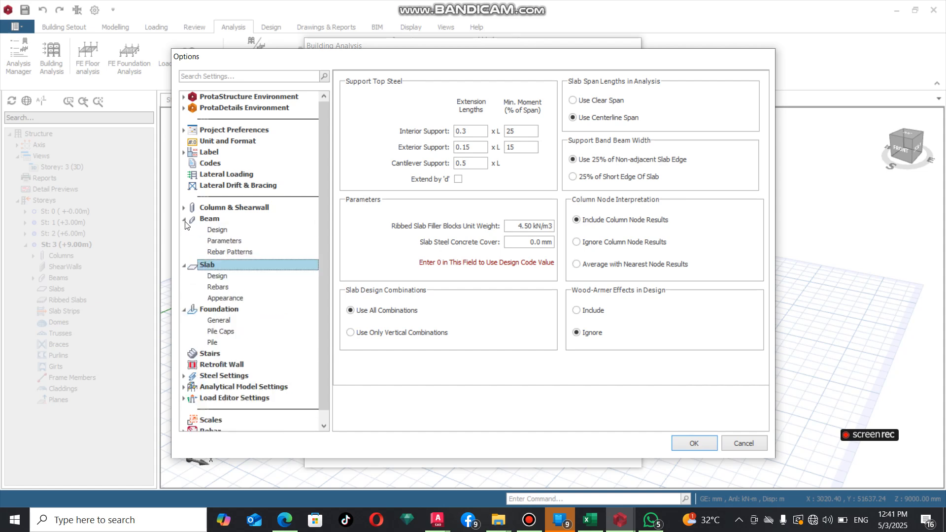
{"action": "left_click", "coordinate": [218, 230]}
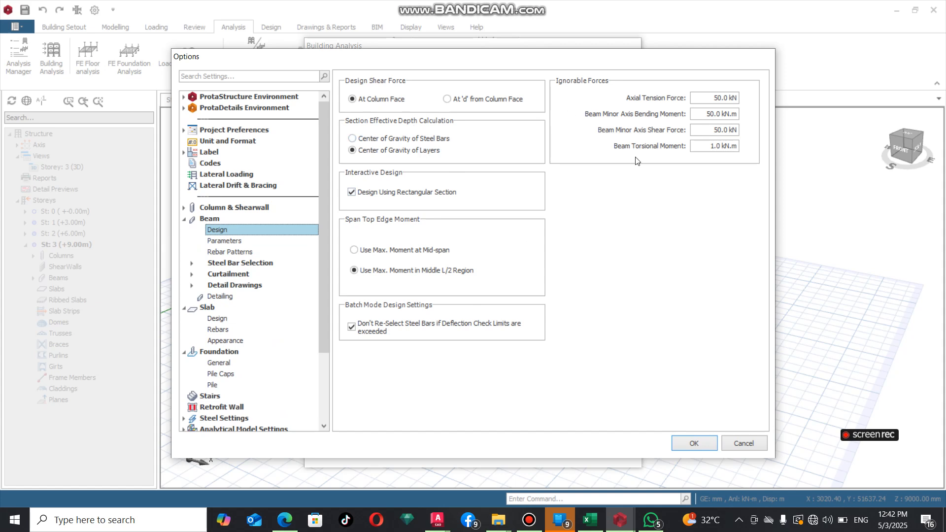
{"action": "left_click", "coordinate": [223, 240]}
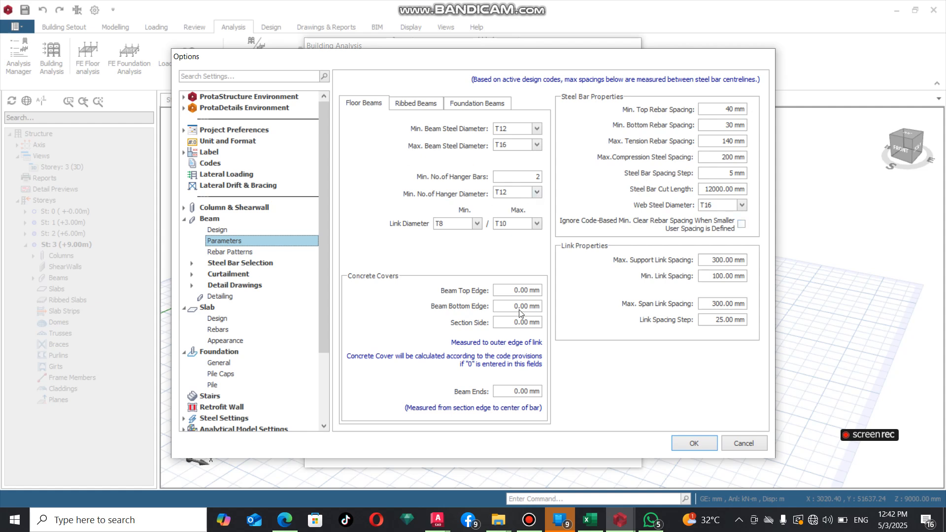
{"action": "double_click", "coordinate": [716, 260]}
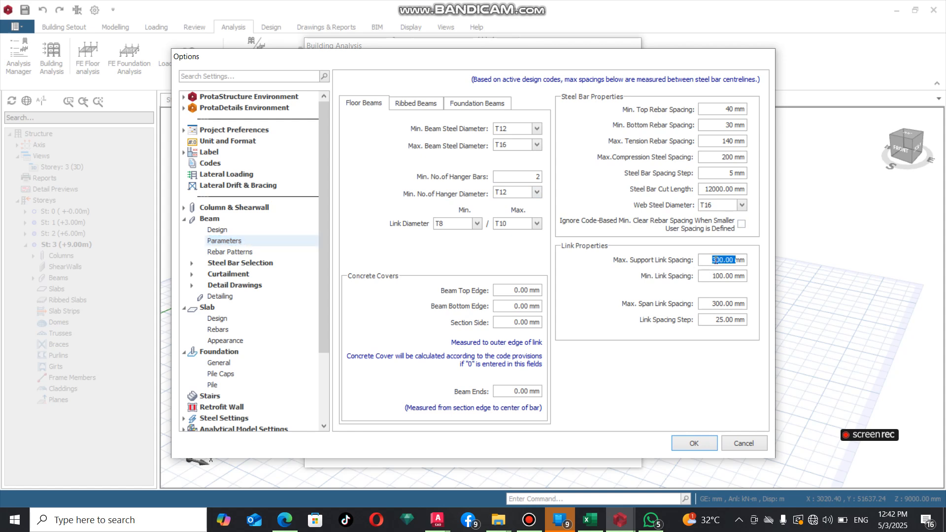
{"action": "type", "text": "200.00"}
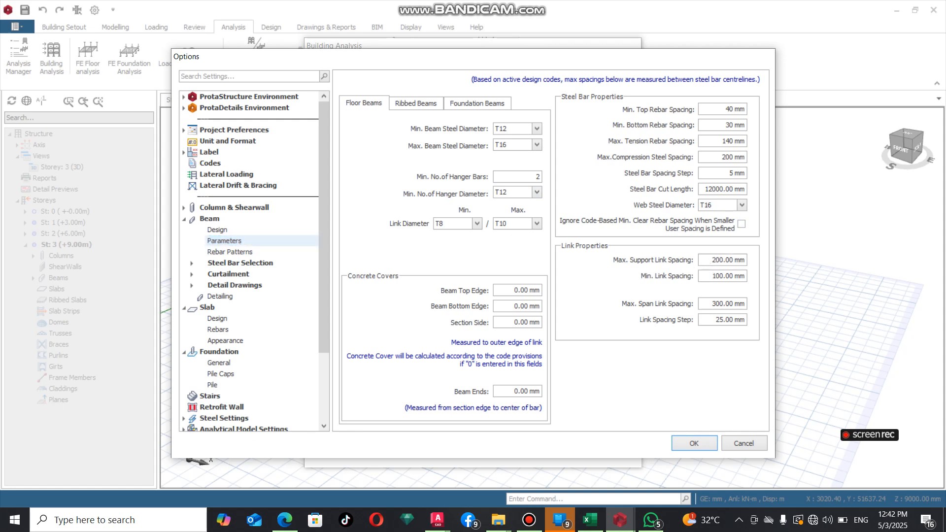
{"action": "double_click", "coordinate": [708, 302]}
{"action": "type", "text": "200"}
Open the beam rebar pattern settings.
{"action": "left_click", "coordinate": [221, 252]}
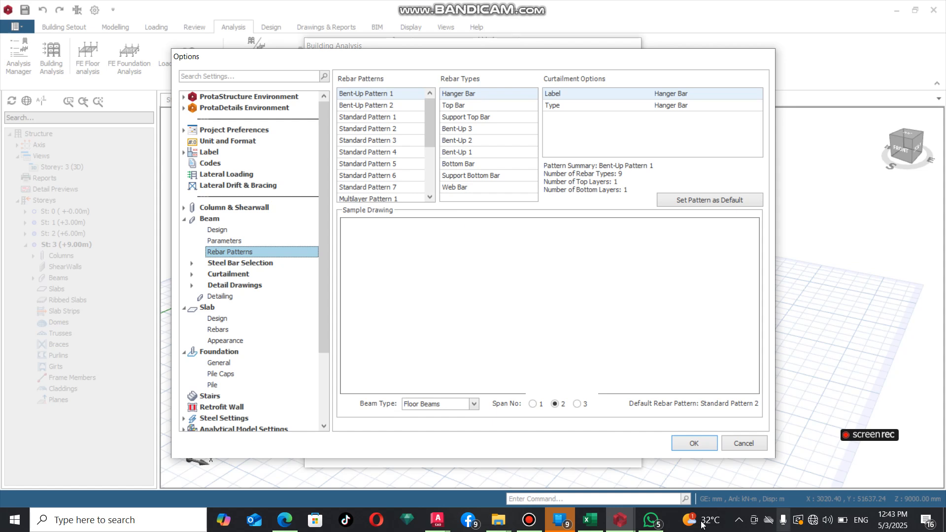
{"action": "left_click", "coordinate": [528, 520]}
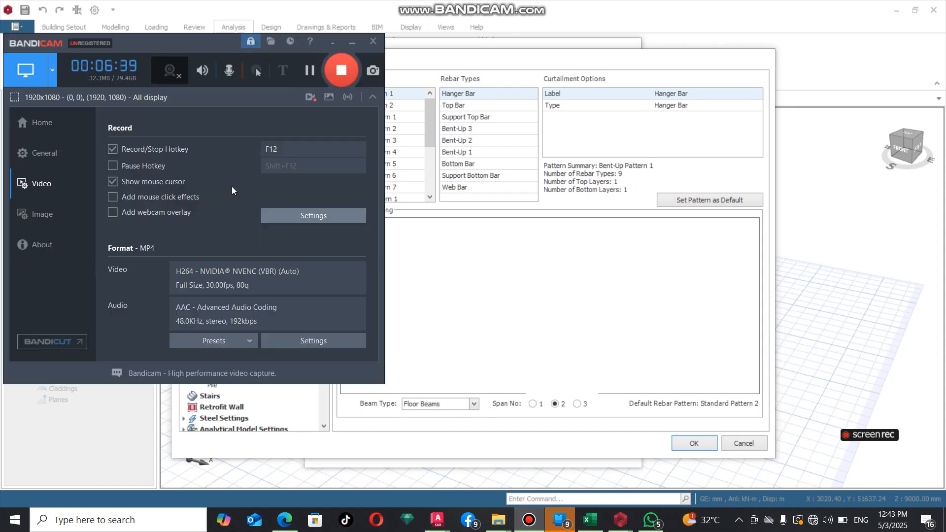
{"action": "left_click_drag", "start_coordinate": [353, 46], "coordinate": [727, 184]}
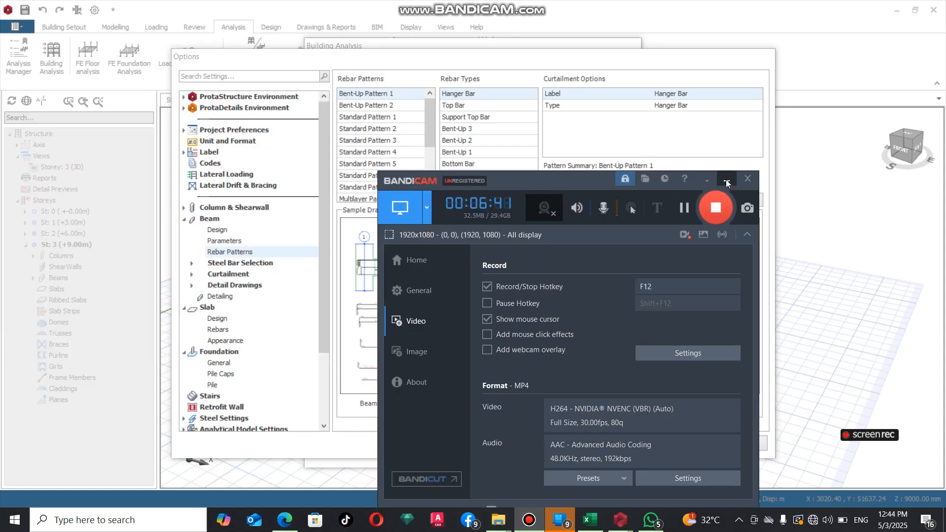
{"action": "left_click", "coordinate": [728, 182]}
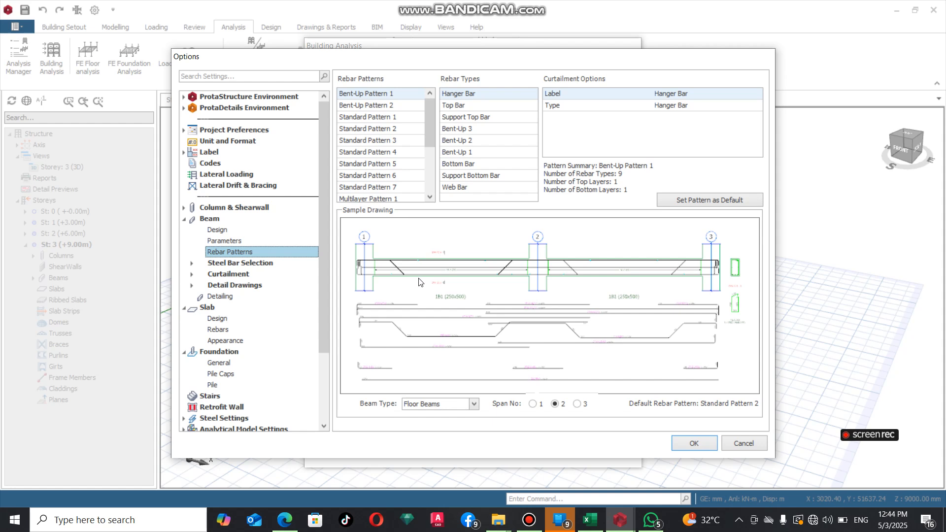
Examine the bar layout and end bends in the sample drawing of Bent-Up Pattern 1 for floor beams.
{"action": "scroll", "coordinate": [579, 337], "scroll_direction": "up", "scroll_amount": 3}
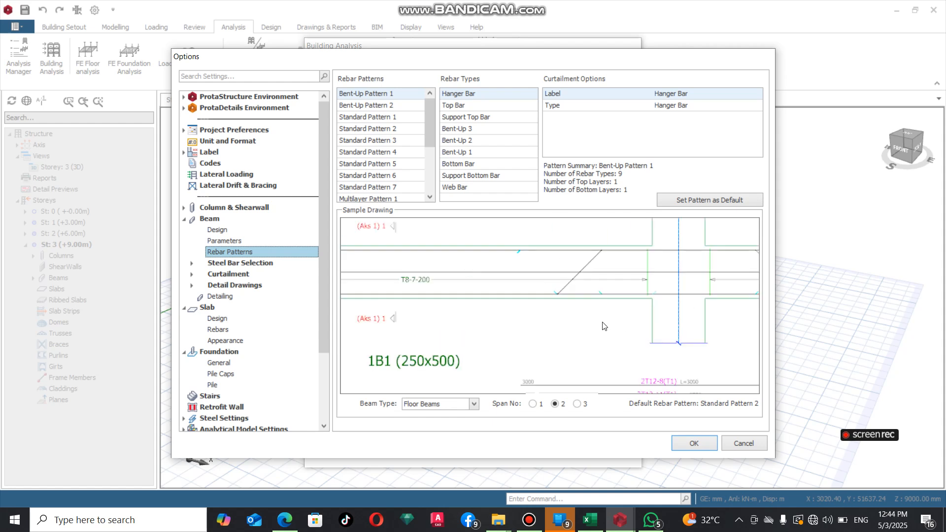
{"action": "scroll", "coordinate": [437, 326], "scroll_direction": "down", "scroll_amount": 2}
{"action": "scroll", "coordinate": [406, 320], "scroll_direction": "up", "scroll_amount": 3}
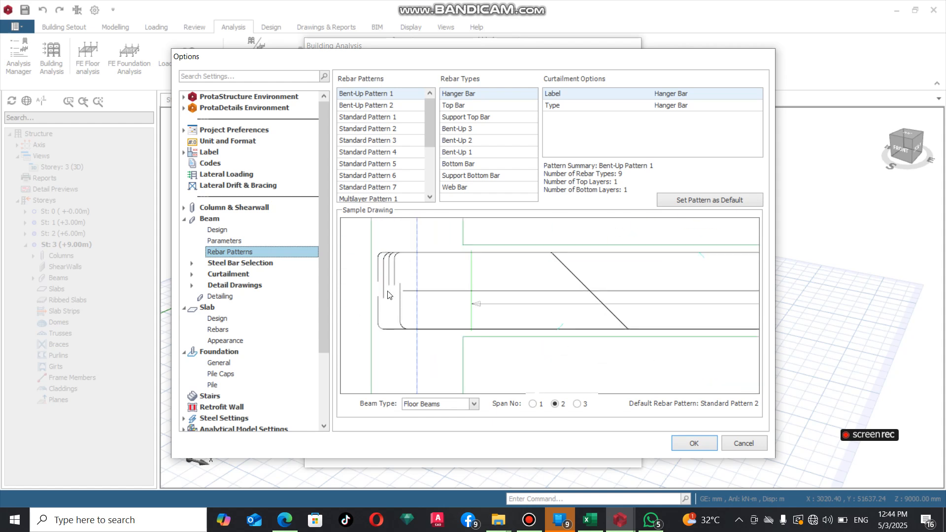
Compare the bar layouts and end bends in the sample drawings of Bent-Up Pattern 2, Standard Pattern 1 and Standard Pattern 2.
{"action": "left_click", "coordinate": [372, 106]}
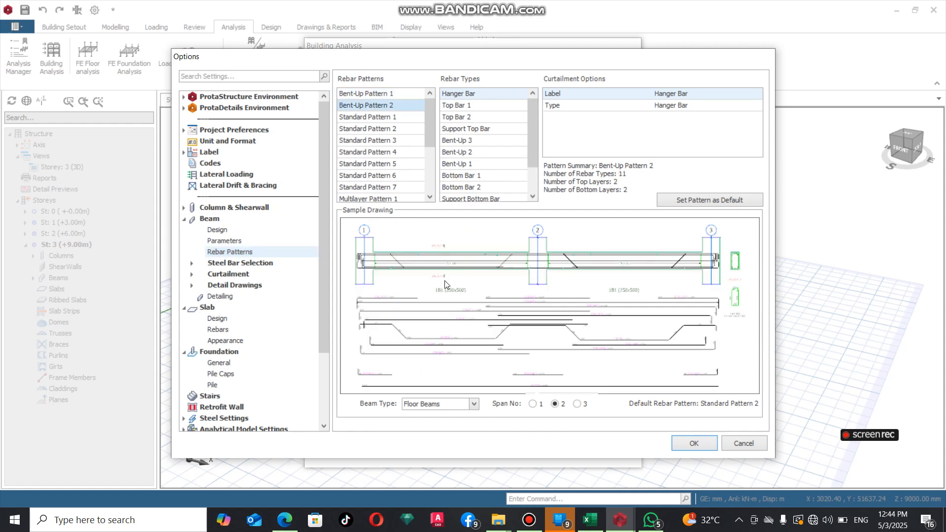
{"action": "scroll", "coordinate": [722, 252], "scroll_direction": "up", "scroll_amount": 2}
{"action": "scroll", "coordinate": [702, 264], "scroll_direction": "down", "scroll_amount": 2}
{"action": "scroll", "coordinate": [490, 281], "scroll_direction": "up", "scroll_amount": 3}
{"action": "left_click", "coordinate": [368, 120]}
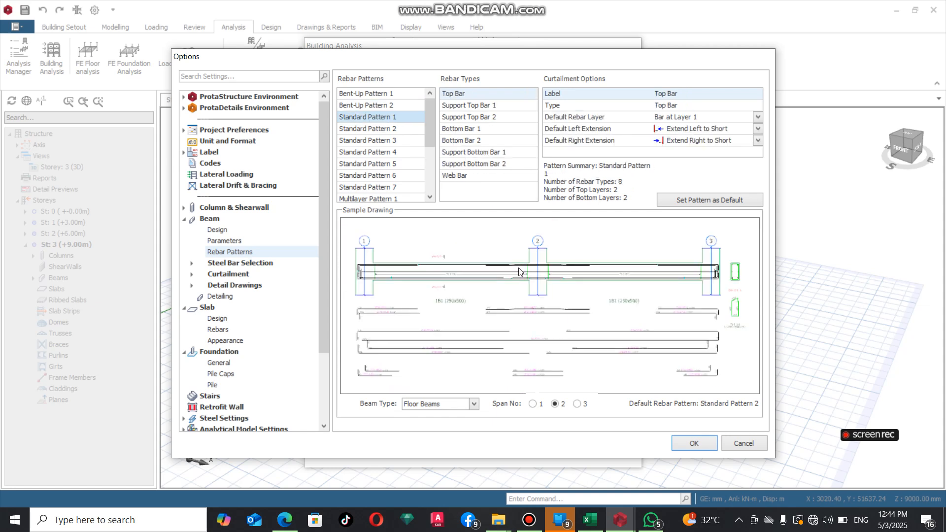
{"action": "scroll", "coordinate": [519, 267], "scroll_direction": "up", "scroll_amount": 4}
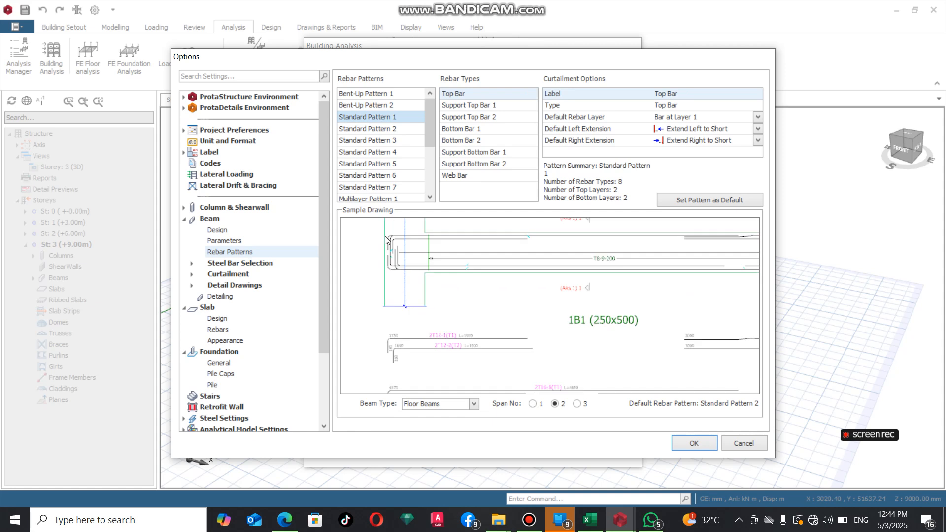
{"action": "left_click", "coordinate": [374, 129]}
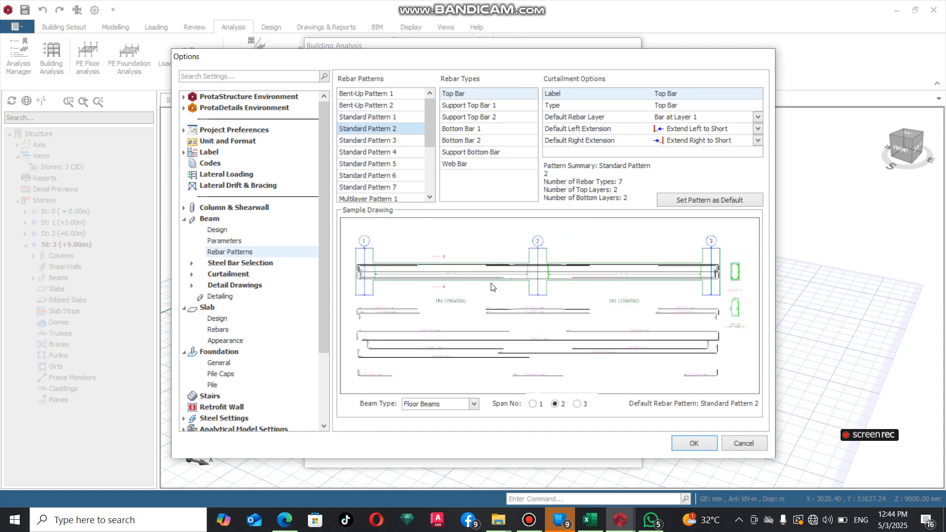
{"action": "scroll", "coordinate": [477, 271], "scroll_direction": "up", "scroll_amount": 2}
{"action": "scroll", "coordinate": [552, 274], "scroll_direction": "up", "scroll_amount": 1}
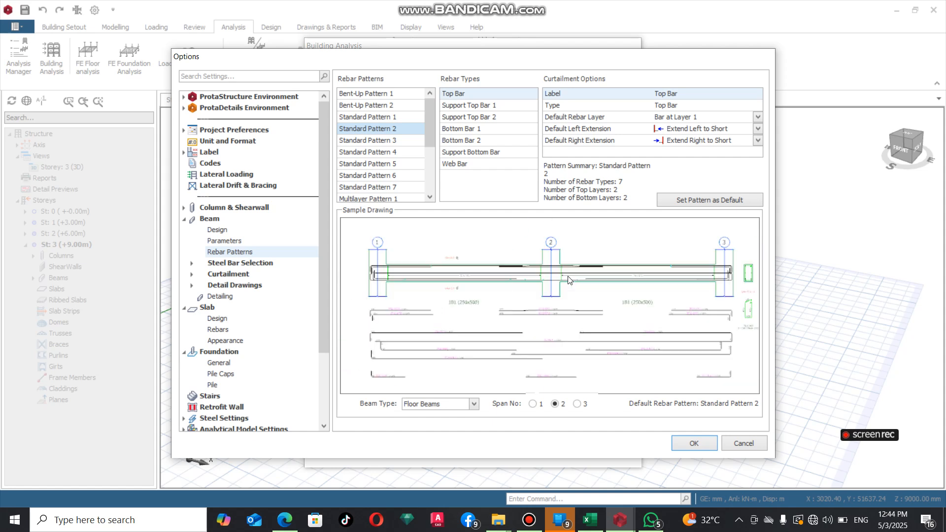
{"action": "scroll", "coordinate": [372, 270], "scroll_direction": "up", "scroll_amount": 1}
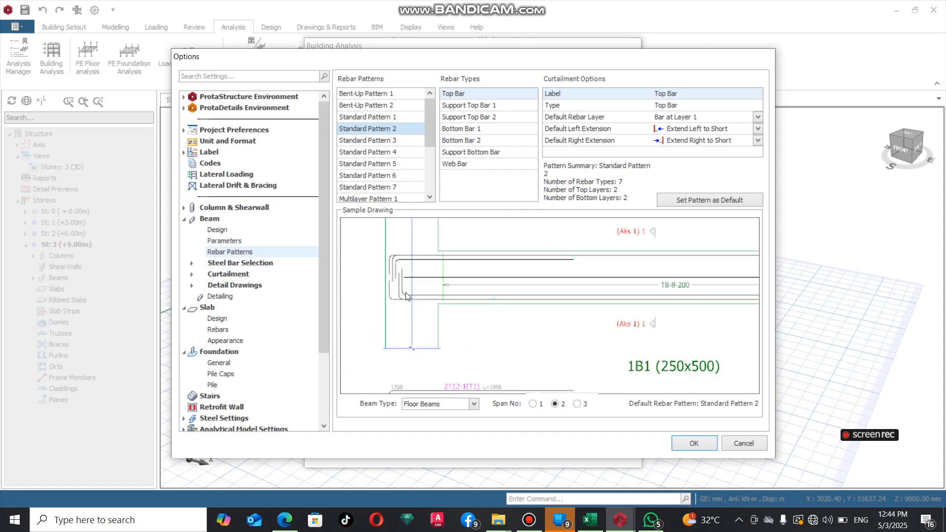
Examine the beam end and cross-section of Standard Pattern 1 in the sample drawing, and compare it with Standard Pattern 2.
{"action": "left_click", "coordinate": [377, 117]}
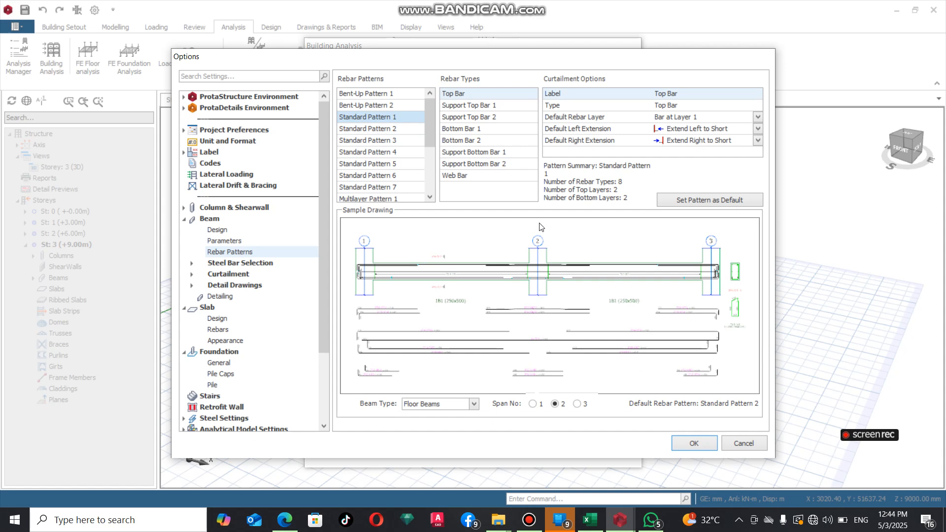
{"action": "scroll", "coordinate": [735, 271], "scroll_direction": "up", "scroll_amount": 4}
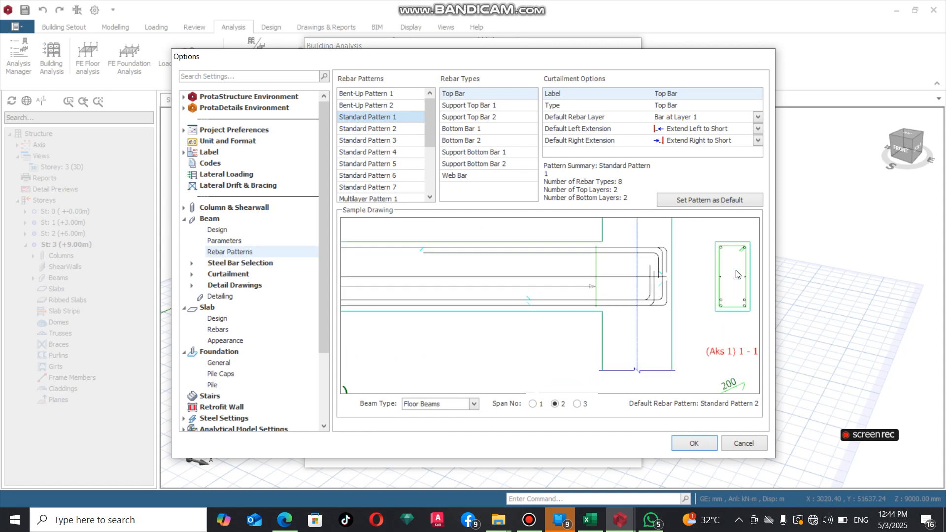
{"action": "scroll", "coordinate": [579, 304], "scroll_direction": "down", "scroll_amount": 3}
{"action": "scroll", "coordinate": [622, 311], "scroll_direction": "up", "scroll_amount": 3}
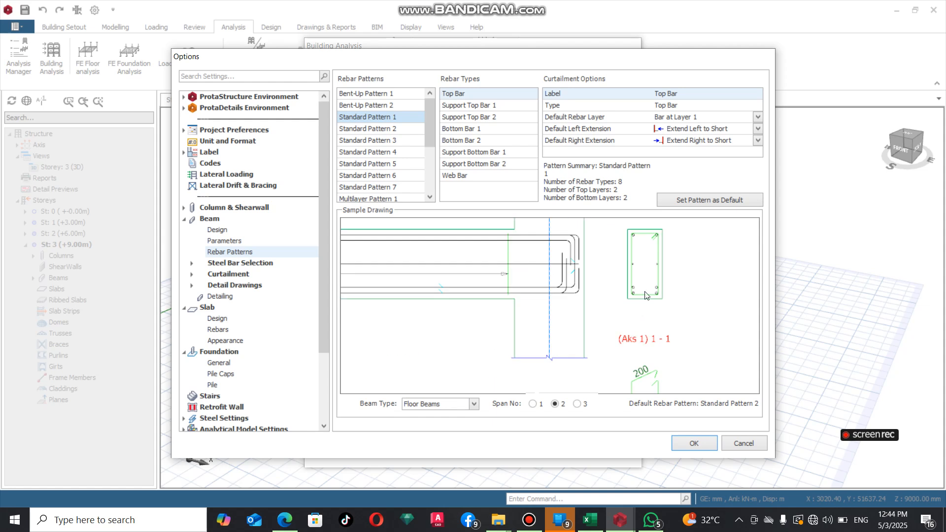
{"action": "scroll", "coordinate": [624, 316], "scroll_direction": "down", "scroll_amount": 3}
{"action": "scroll", "coordinate": [640, 341], "scroll_direction": "up", "scroll_amount": 2}
{"action": "scroll", "coordinate": [642, 344], "scroll_direction": "up", "scroll_amount": 3}
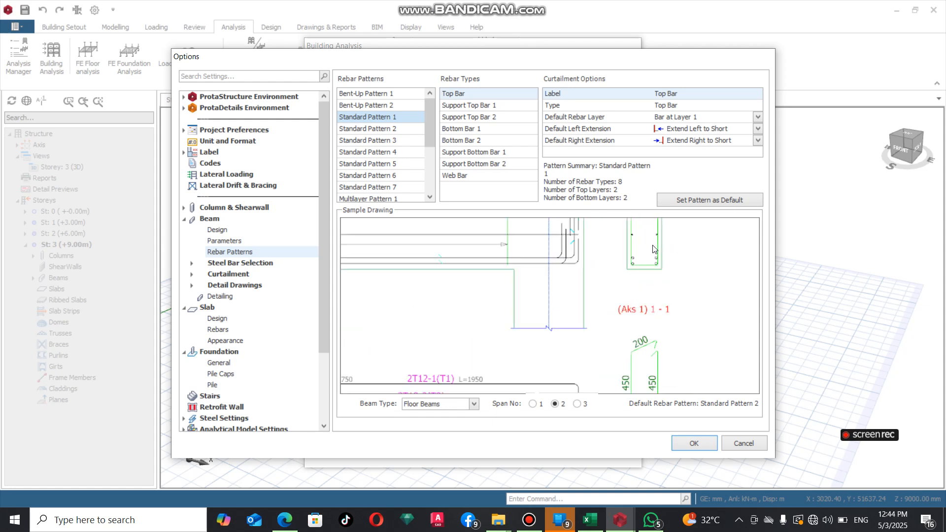
{"action": "left_click", "coordinate": [370, 129]}
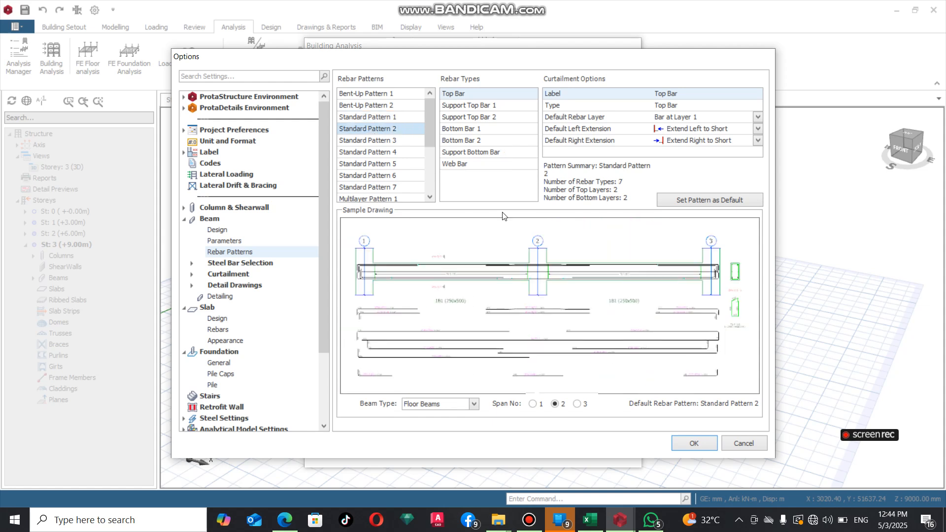
{"action": "scroll", "coordinate": [746, 277], "scroll_direction": "up", "scroll_amount": 3}
{"action": "left_click", "coordinate": [387, 118]}
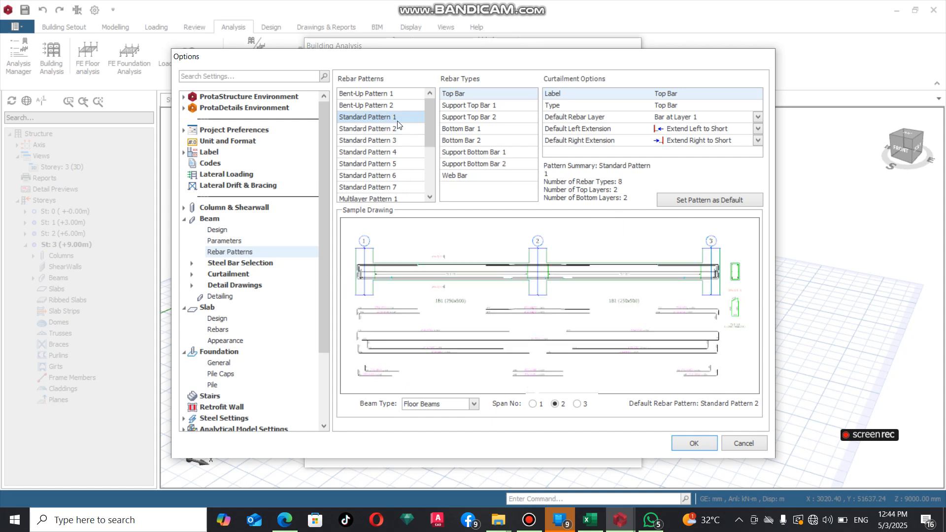
Examine the bar arrangement in the beam cross-section of the Bent-Up Pattern 1 sample drawing.
{"action": "left_click", "coordinate": [367, 94]}
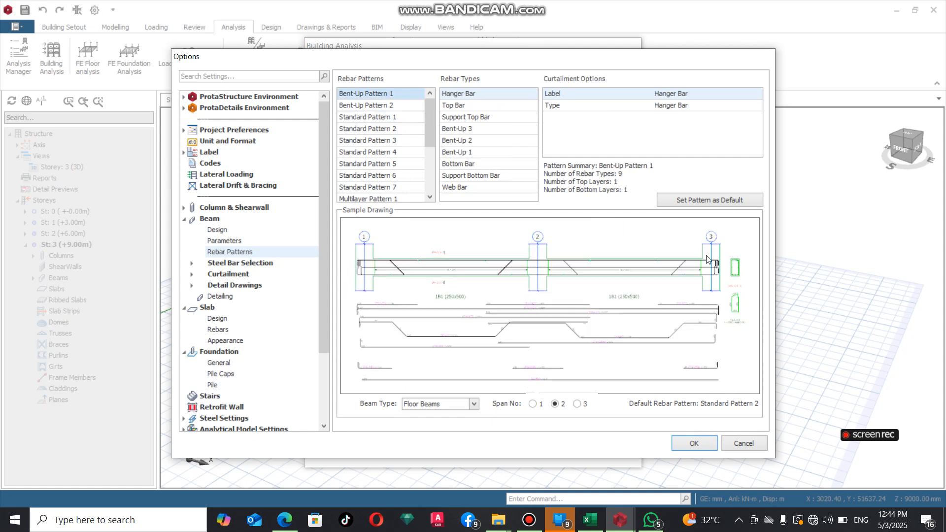
{"action": "scroll", "coordinate": [747, 267], "scroll_direction": "up", "scroll_amount": 3}
{"action": "scroll", "coordinate": [529, 291], "scroll_direction": "down", "scroll_amount": 2}
{"action": "scroll", "coordinate": [641, 288], "scroll_direction": "up", "scroll_amount": 3}
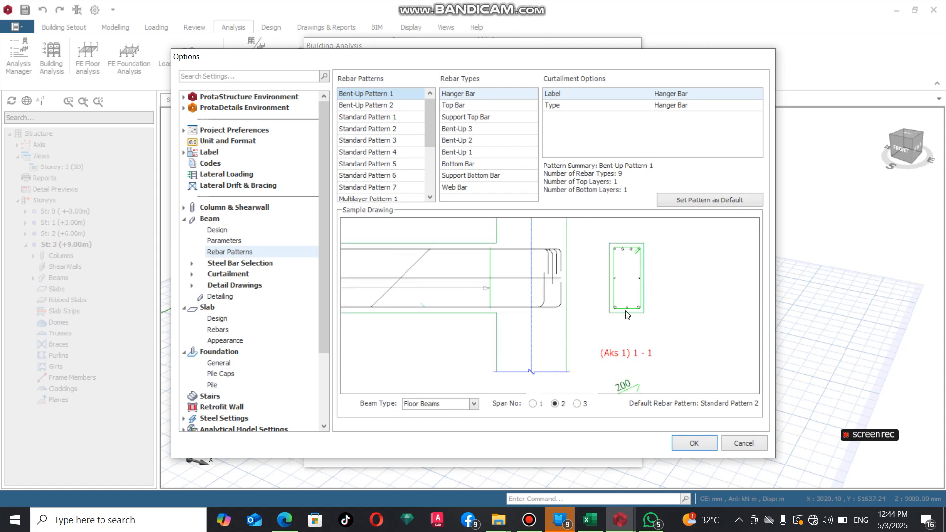
{"action": "scroll", "coordinate": [626, 245], "scroll_direction": "up", "scroll_amount": 3}
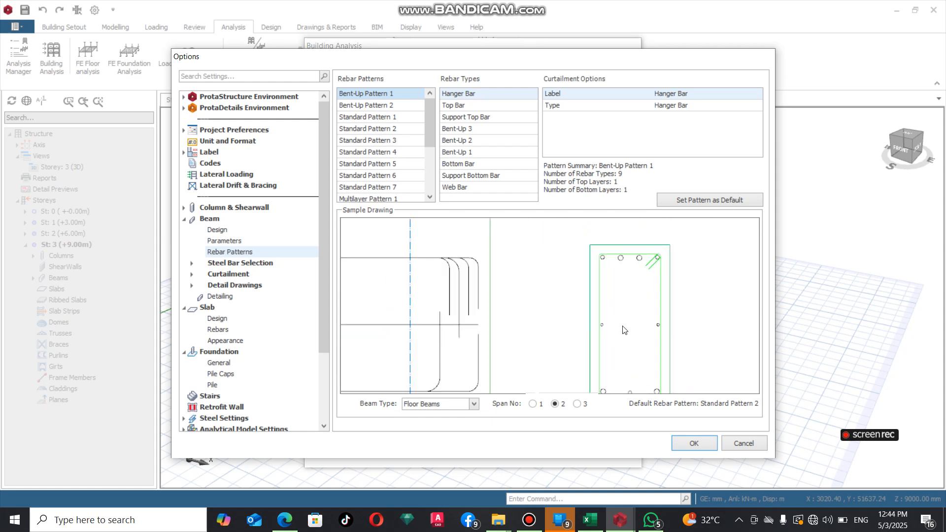
{"action": "scroll", "coordinate": [624, 330], "scroll_direction": "down", "scroll_amount": 3}
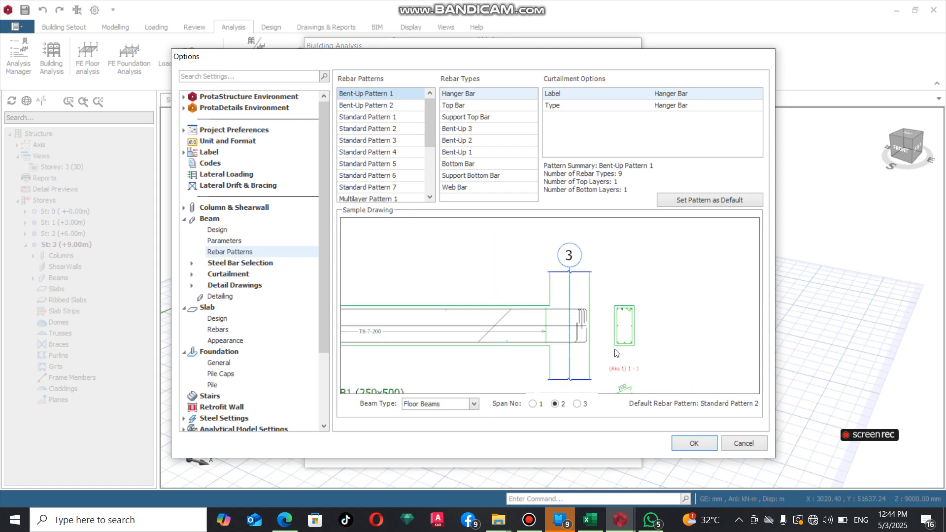
Review the beam steel bar selection method and the bent-up bar settings for floor beams.
{"action": "left_click", "coordinate": [192, 263]}
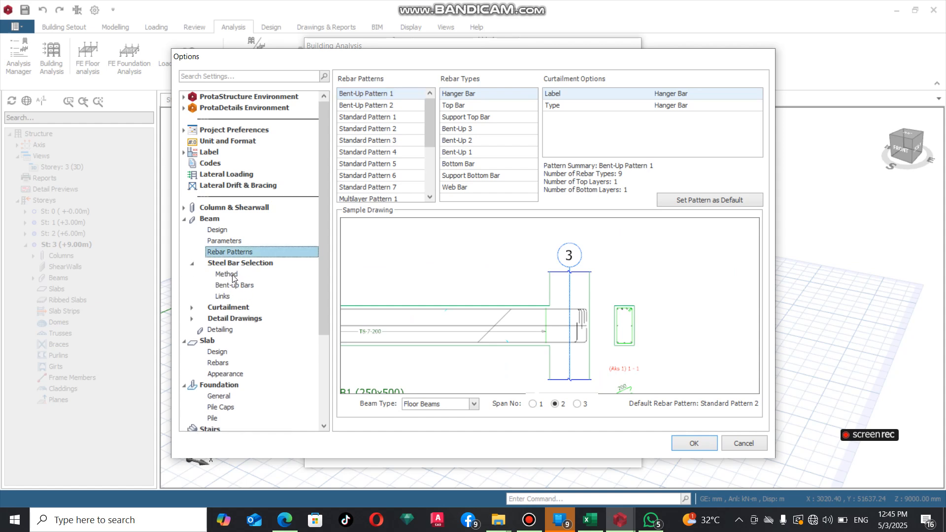
{"action": "left_click", "coordinate": [227, 274]}
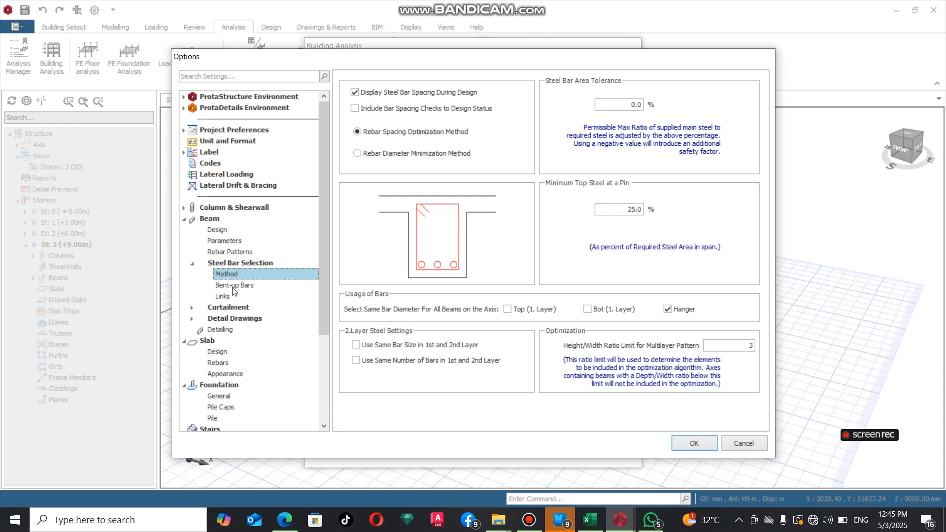
{"action": "left_click", "coordinate": [234, 286]}
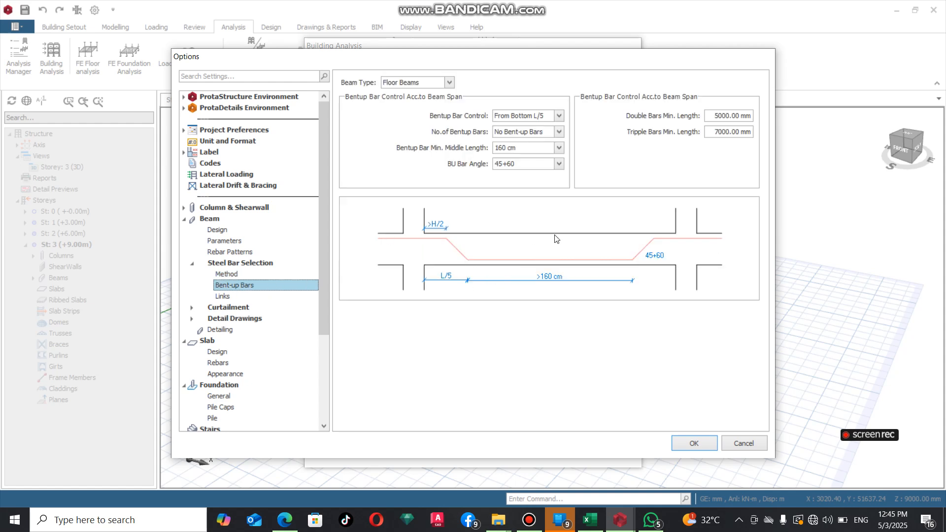
Set the rib link type to Standard in the beam link settings.
{"action": "left_click", "coordinate": [222, 298]}
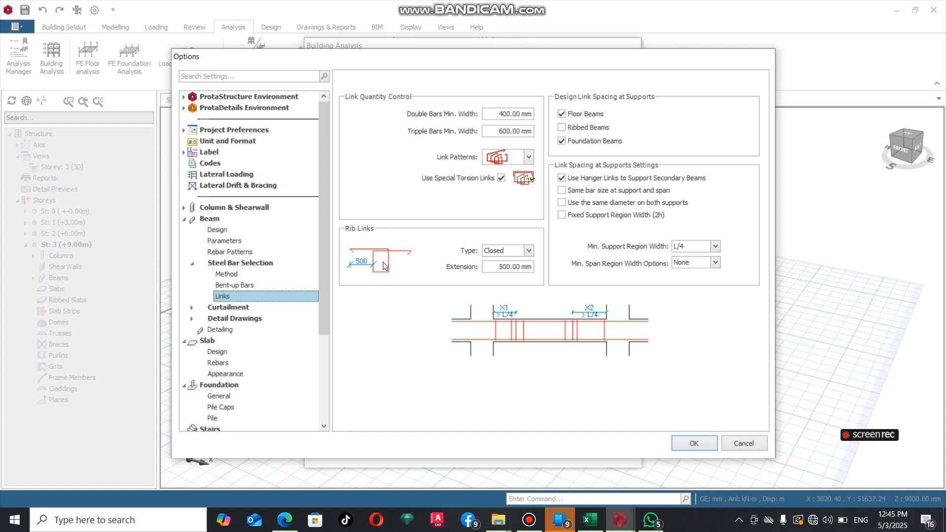
{"action": "left_click", "coordinate": [529, 251]}
{"action": "left_click", "coordinate": [506, 272]}
{"action": "left_click", "coordinate": [528, 251]}
{"action": "left_click", "coordinate": [501, 280]}
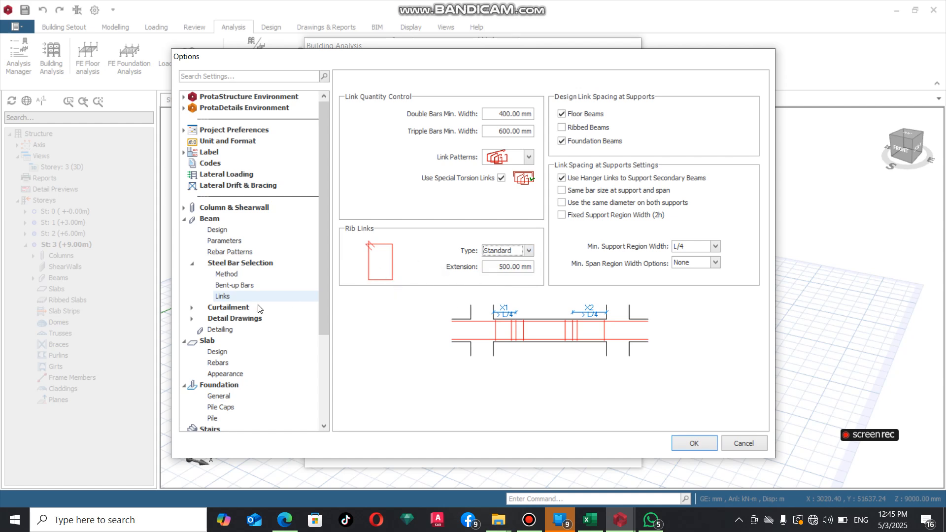
Review the beam curtailment settings for bottom span bars and additional support bars.
{"action": "left_click", "coordinate": [191, 307]}
{"action": "scroll", "coordinate": [229, 297], "scroll_direction": "down", "scroll_amount": 3}
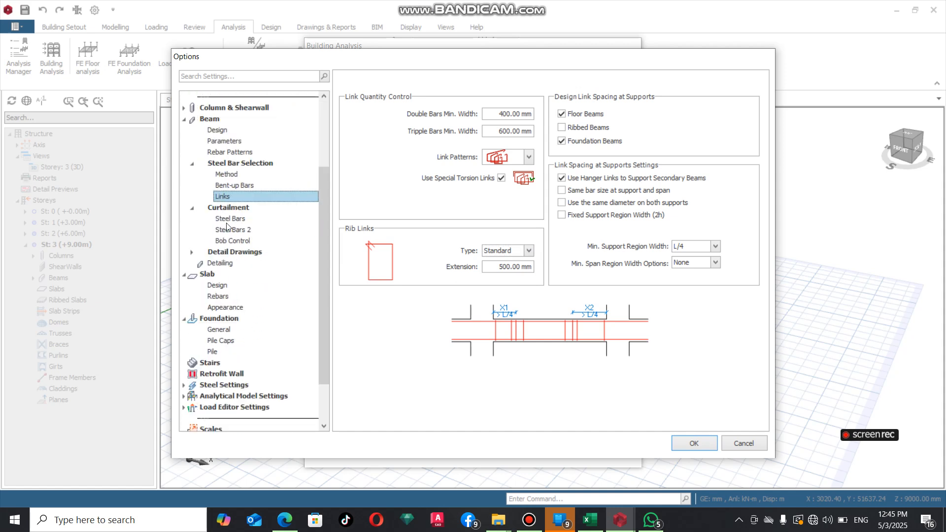
{"action": "left_click", "coordinate": [222, 220]}
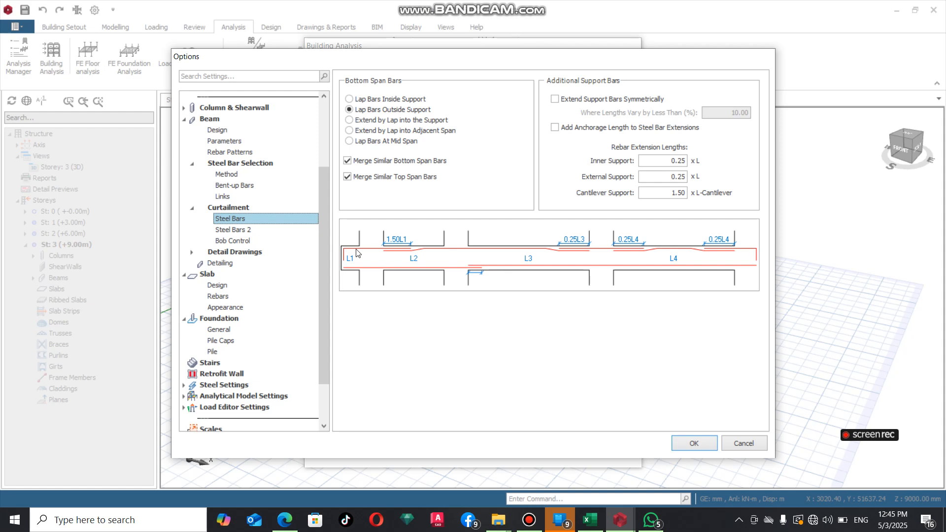
Set the number of sections in the beam detail drawings to Span Section Only.
{"action": "left_click", "coordinate": [192, 253]}
{"action": "left_click", "coordinate": [225, 266]}
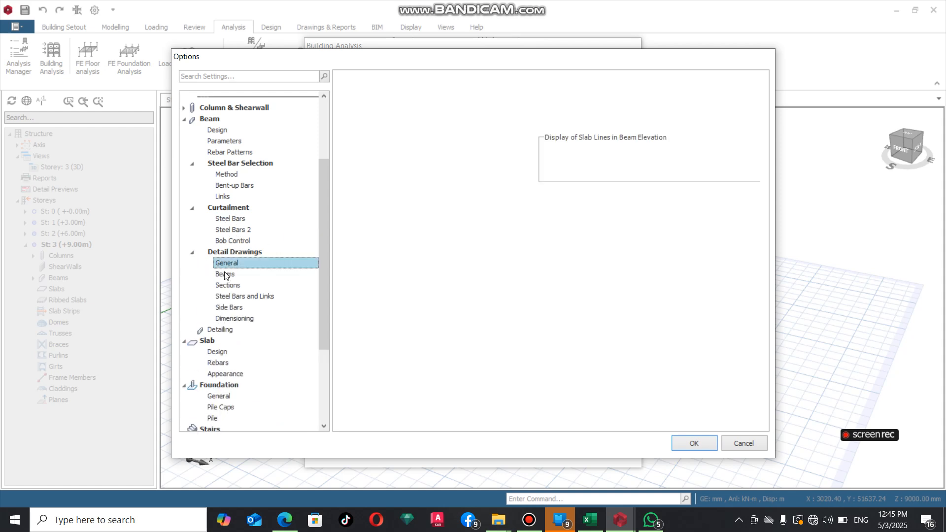
{"action": "left_click", "coordinate": [225, 274]}
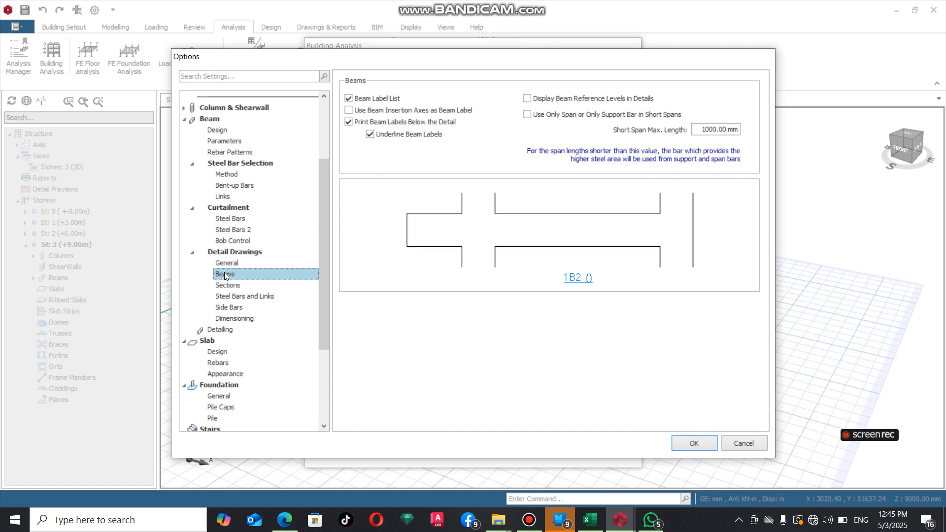
{"action": "left_click", "coordinate": [227, 285]}
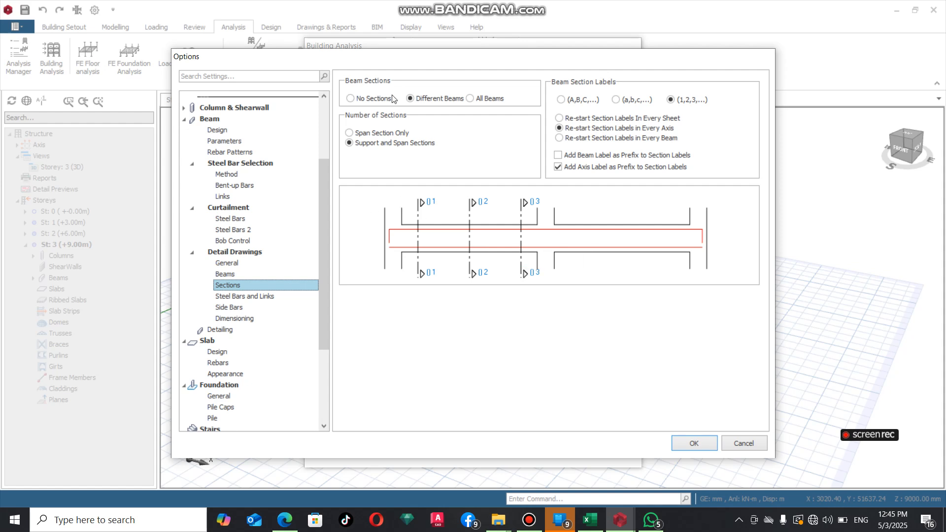
{"action": "left_click", "coordinate": [367, 134]}
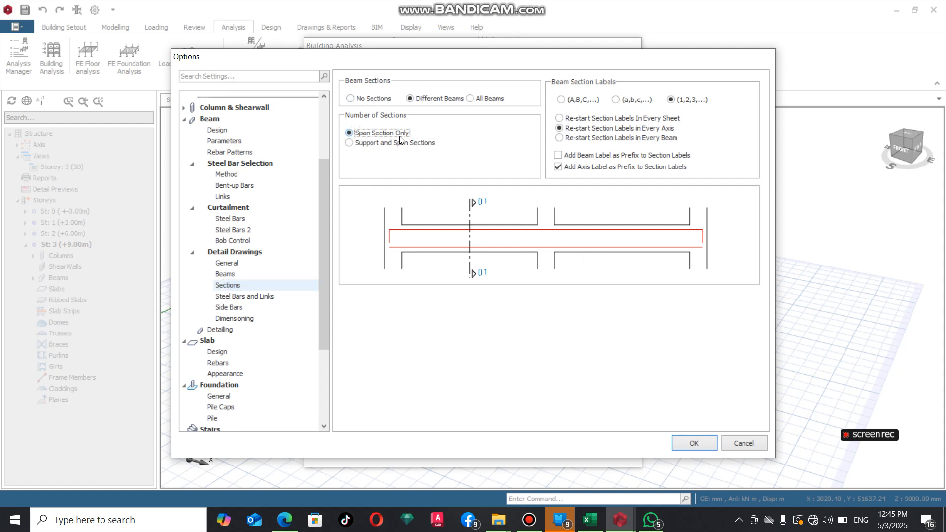
Disable the IStructE style annotation for bars in beam sections in the steel bar and link drawing settings.
{"action": "left_click", "coordinate": [233, 296]}
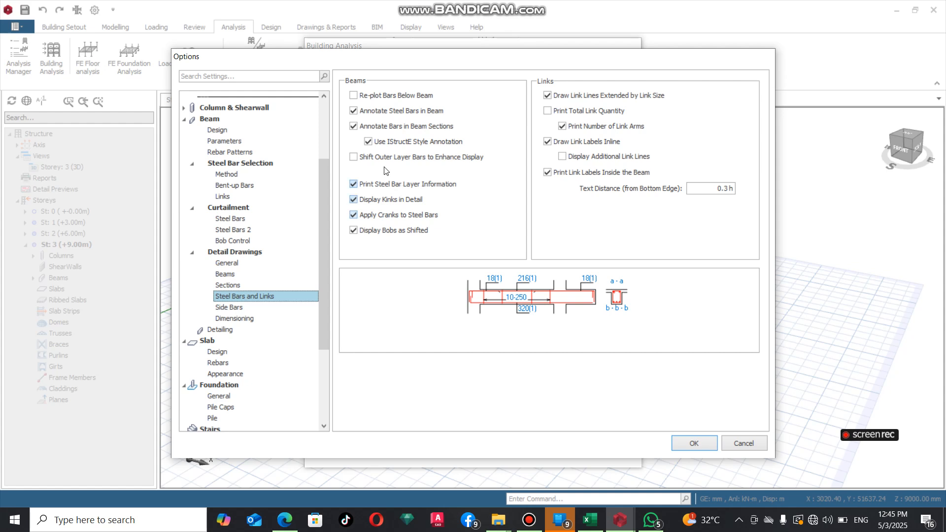
{"action": "left_click", "coordinate": [368, 142]}
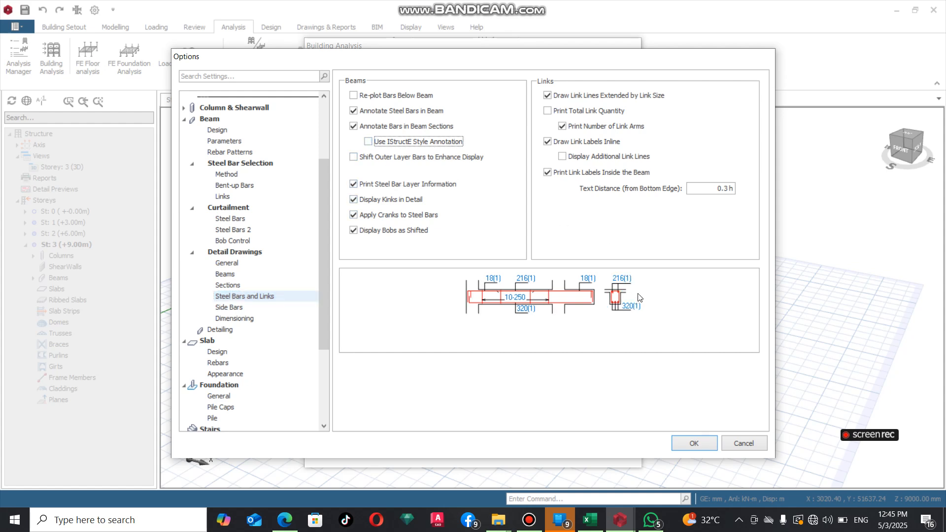
Review the beam side bar and dimensioning options and the column and shearwall design group, and accept the option changes.
{"action": "left_click", "coordinate": [222, 308]}
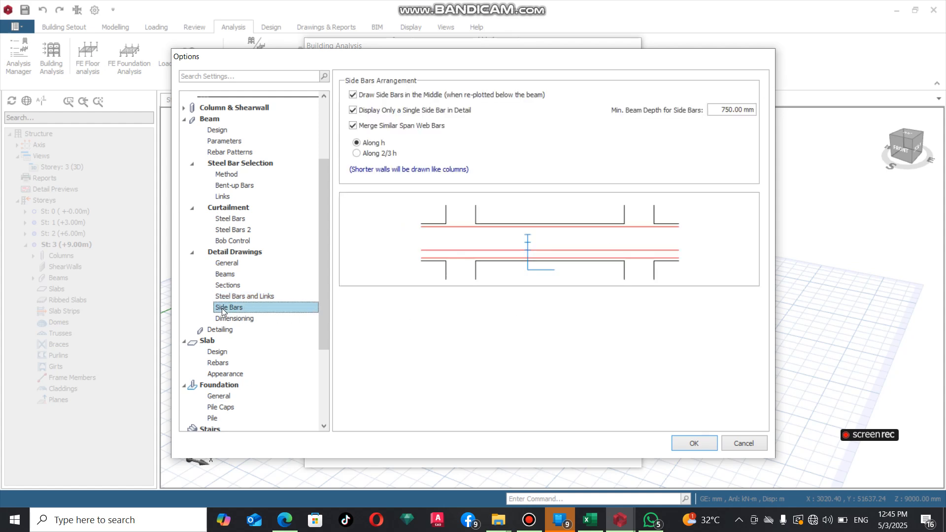
{"action": "left_click", "coordinate": [232, 319]}
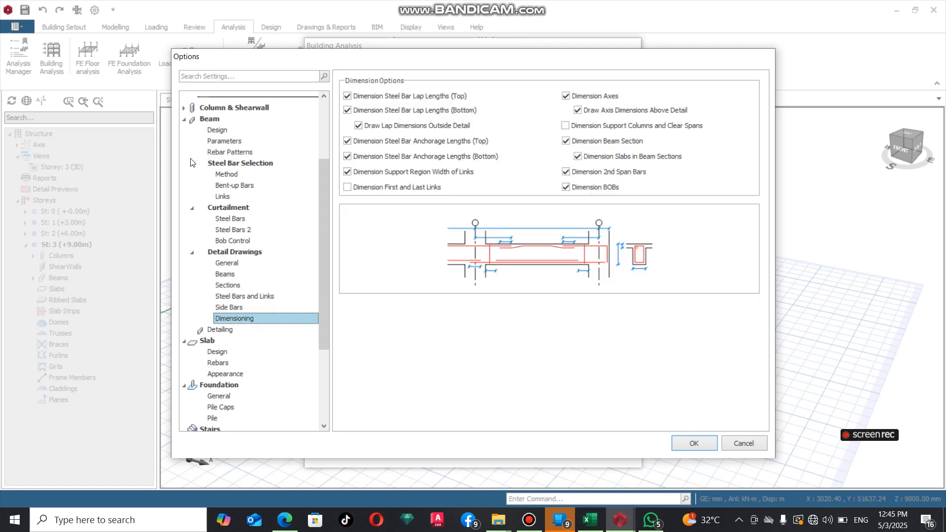
{"action": "left_click", "coordinate": [185, 119]}
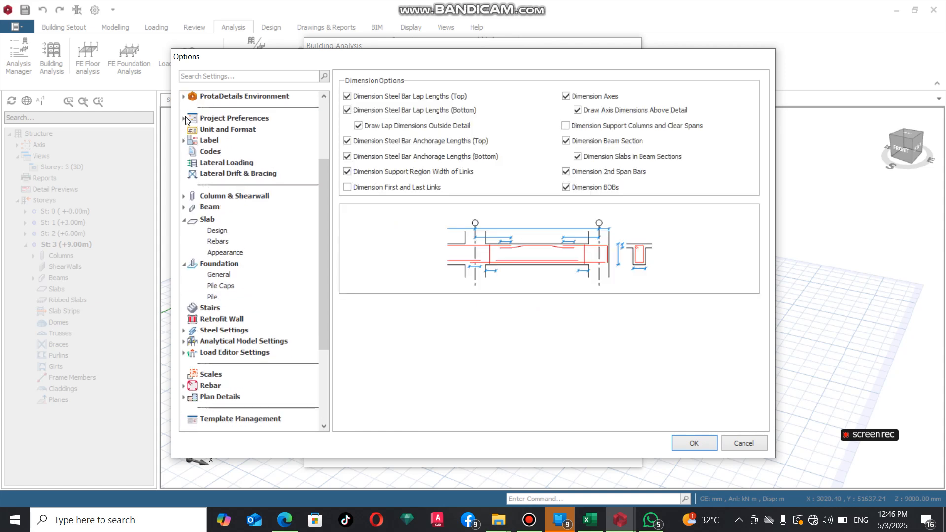
{"action": "left_click", "coordinate": [185, 197]}
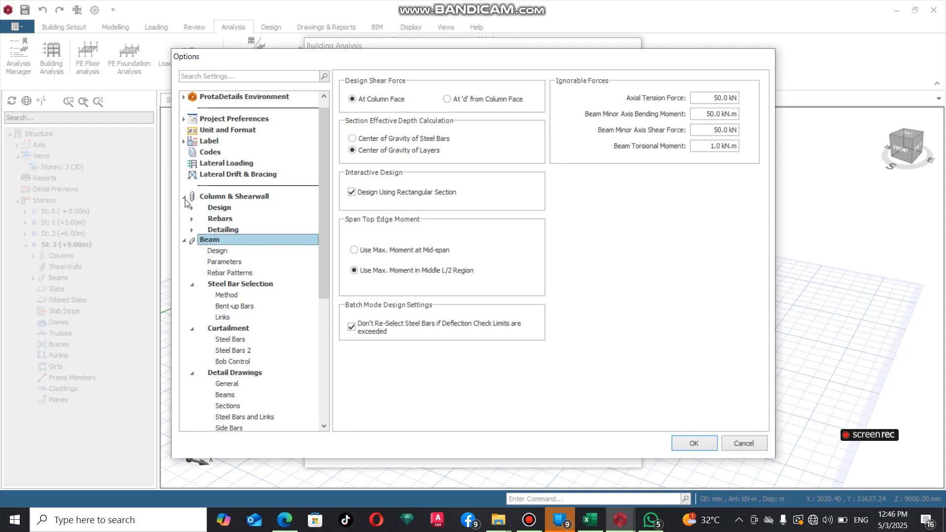
{"action": "left_click", "coordinate": [216, 208]}
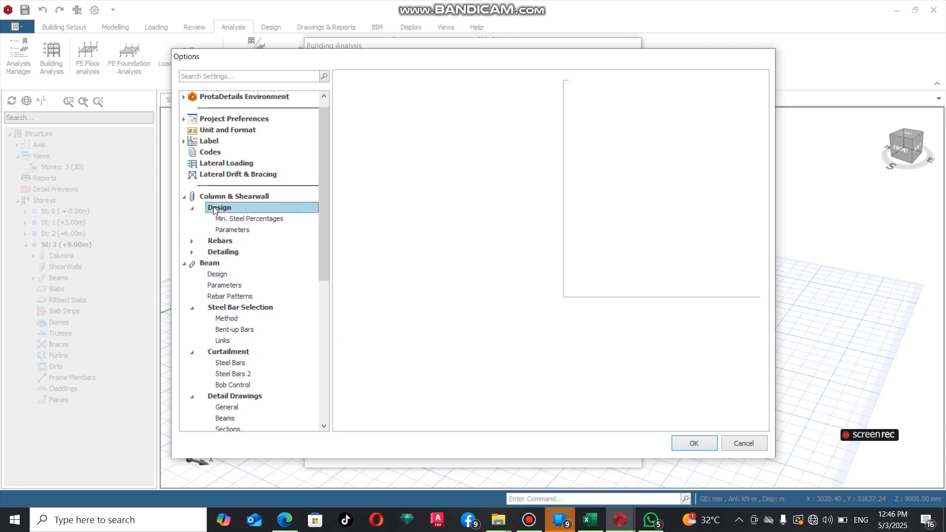
{"action": "left_click", "coordinate": [697, 443]}
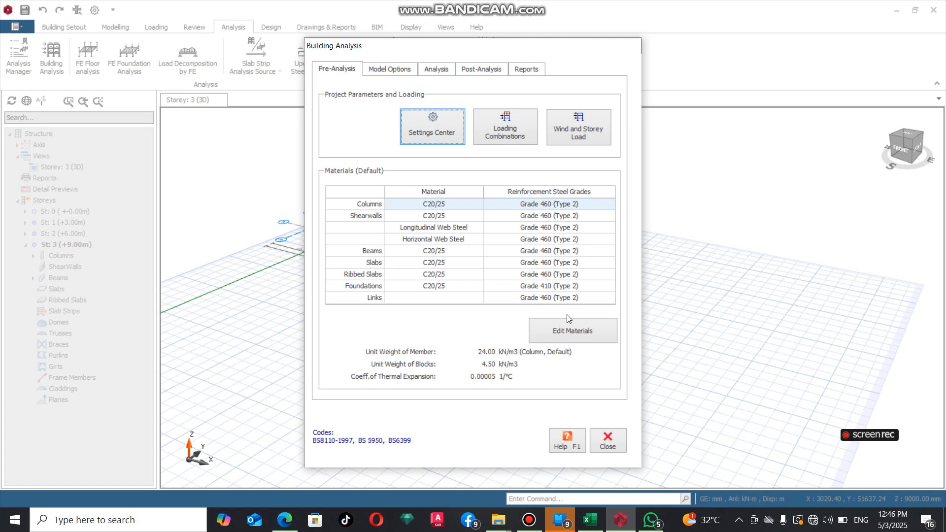
Run the building model check on all storeys with every listed check enabled, and close the check.
{"action": "left_click", "coordinate": [436, 69]}
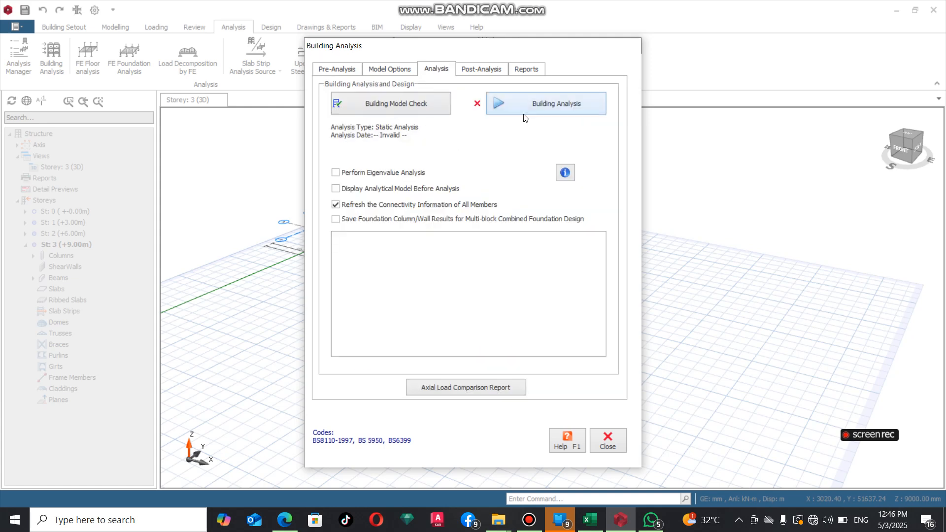
{"action": "left_click", "coordinate": [400, 105]}
{"action": "left_click", "coordinate": [523, 425]}
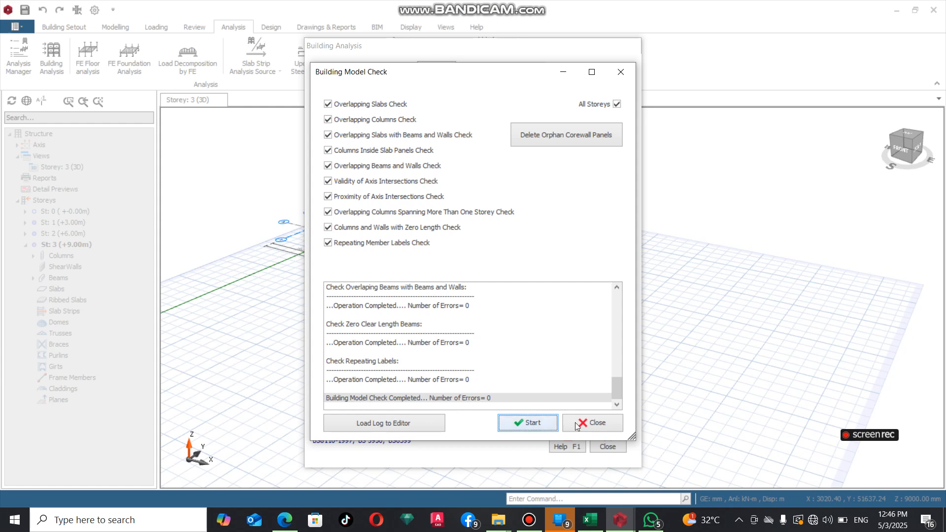
{"action": "left_click", "coordinate": [589, 425]}
Set the batch design options for column/wall and beam reinforcement design, and start the building analysis.
{"action": "left_click", "coordinate": [536, 103]}
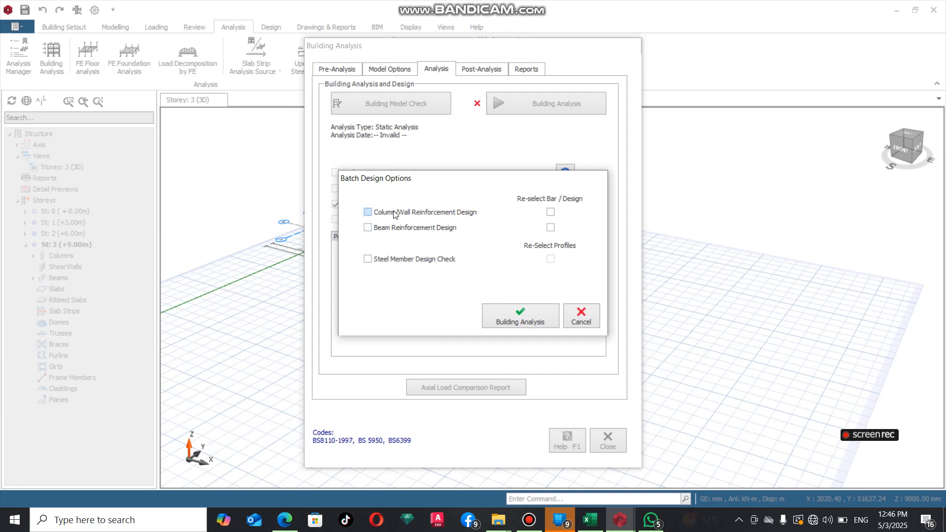
{"action": "left_click", "coordinate": [412, 216]}
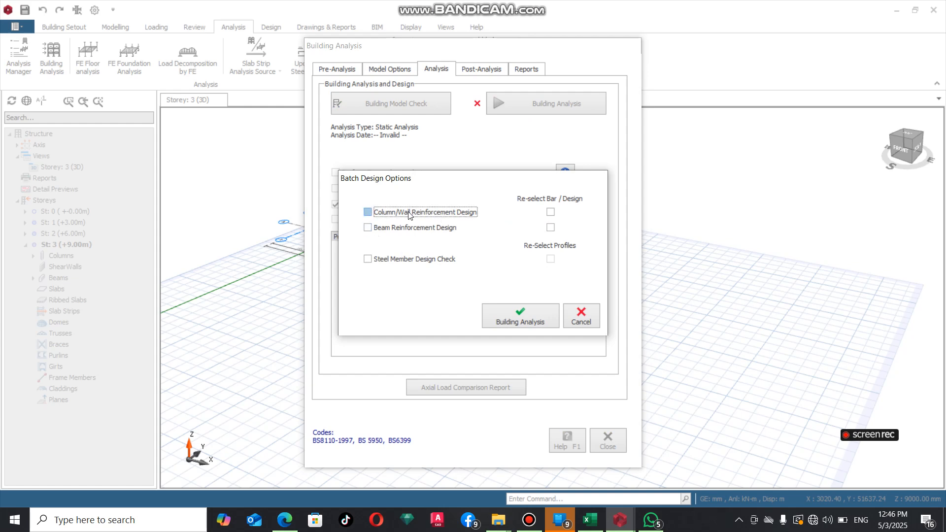
{"action": "left_click", "coordinate": [384, 234]}
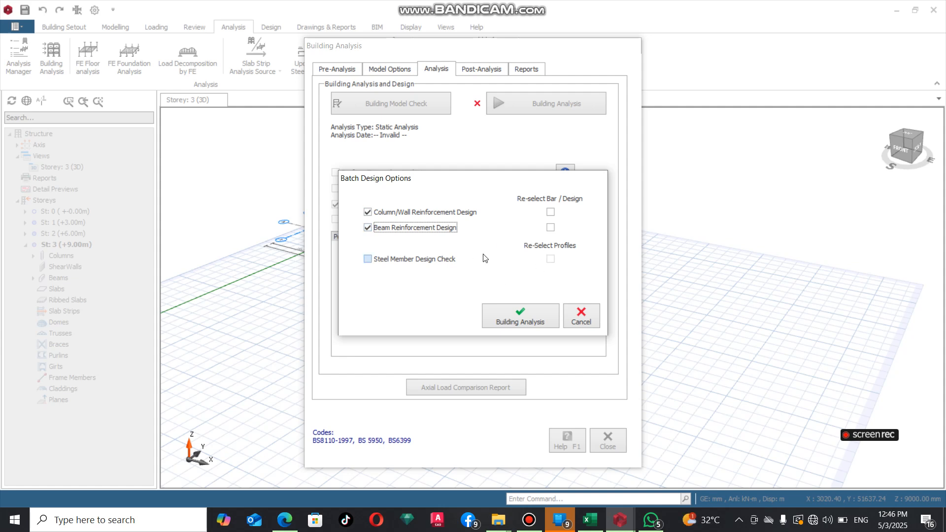
{"action": "left_click", "coordinate": [383, 232]}
{"action": "left_click", "coordinate": [368, 212]}
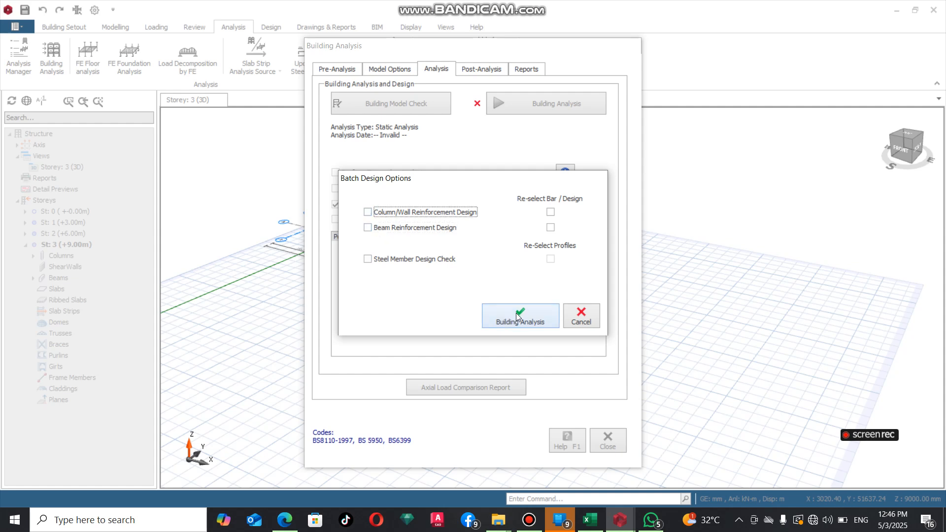
{"action": "left_click", "coordinate": [380, 235]}
{"action": "left_click", "coordinate": [370, 214]}
{"action": "left_click", "coordinate": [375, 227]}
{"action": "left_click", "coordinate": [520, 315]}
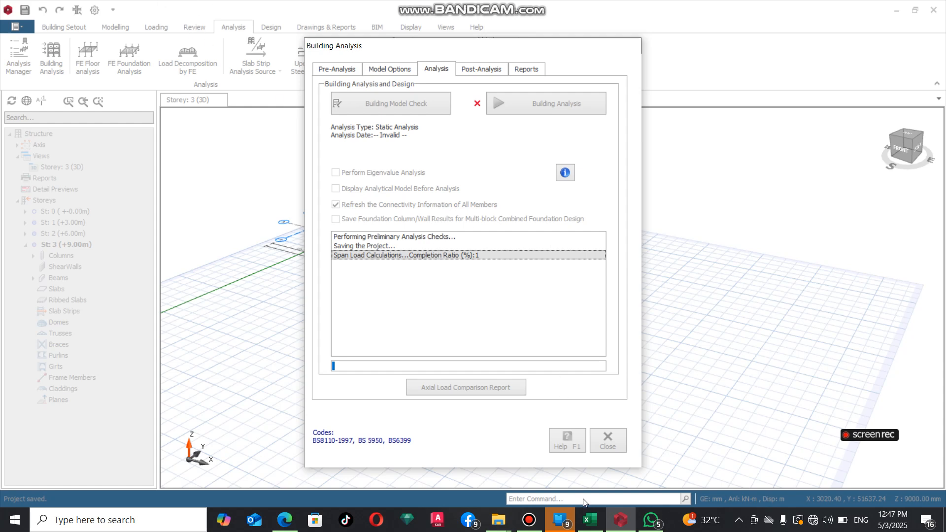
{"action": "left_click", "coordinate": [528, 521]}
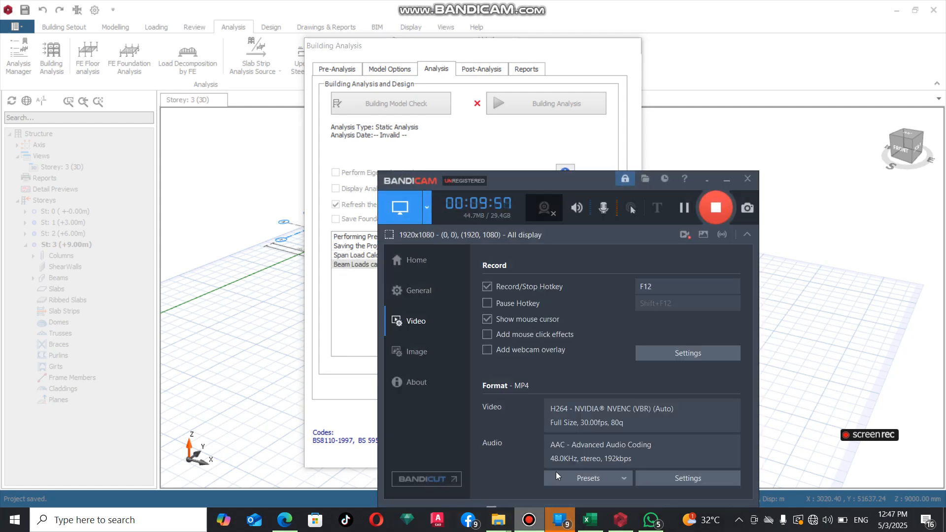